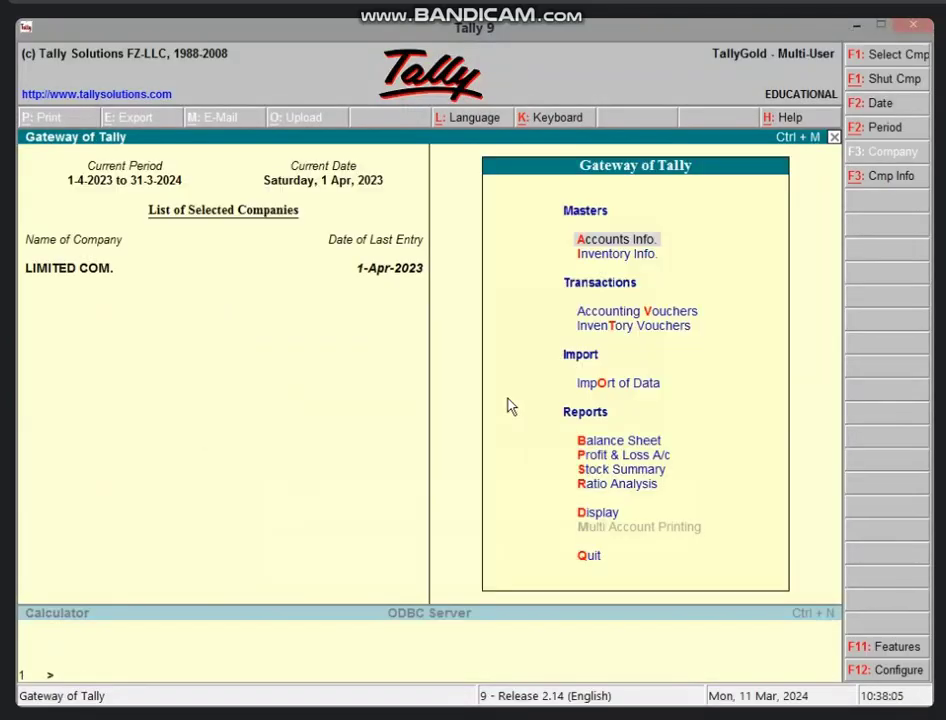
# Start a new company SAKET MGM SCHOOL with address VIDISHA, state Madhya Pradesh
pyautogui.hotkey('alt', 'F3')
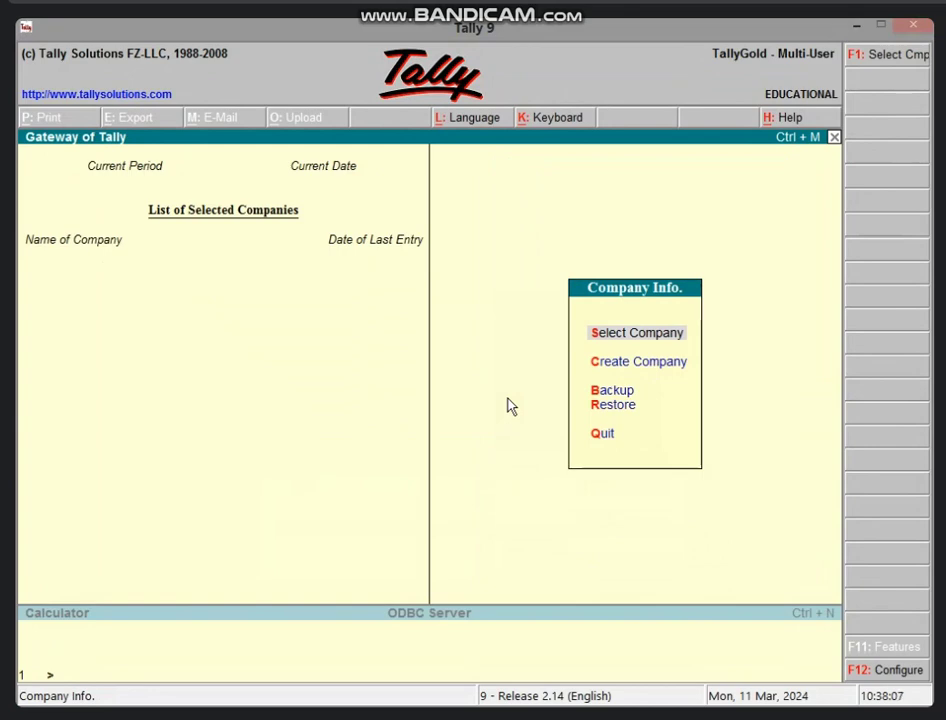
pyautogui.write('cSAKET M')
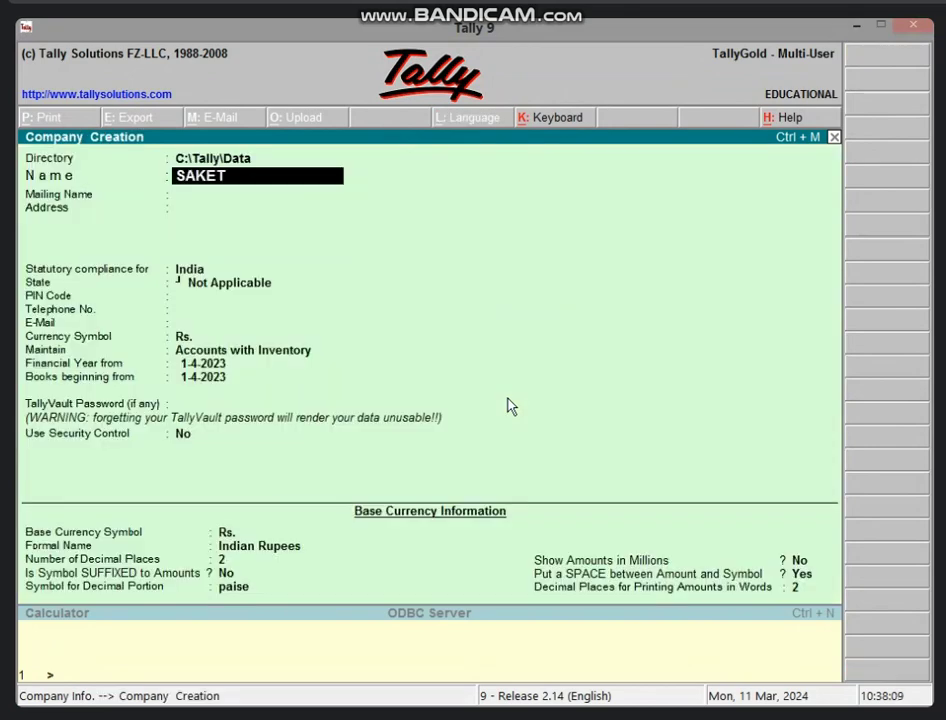
pyautogui.write('GM SC')
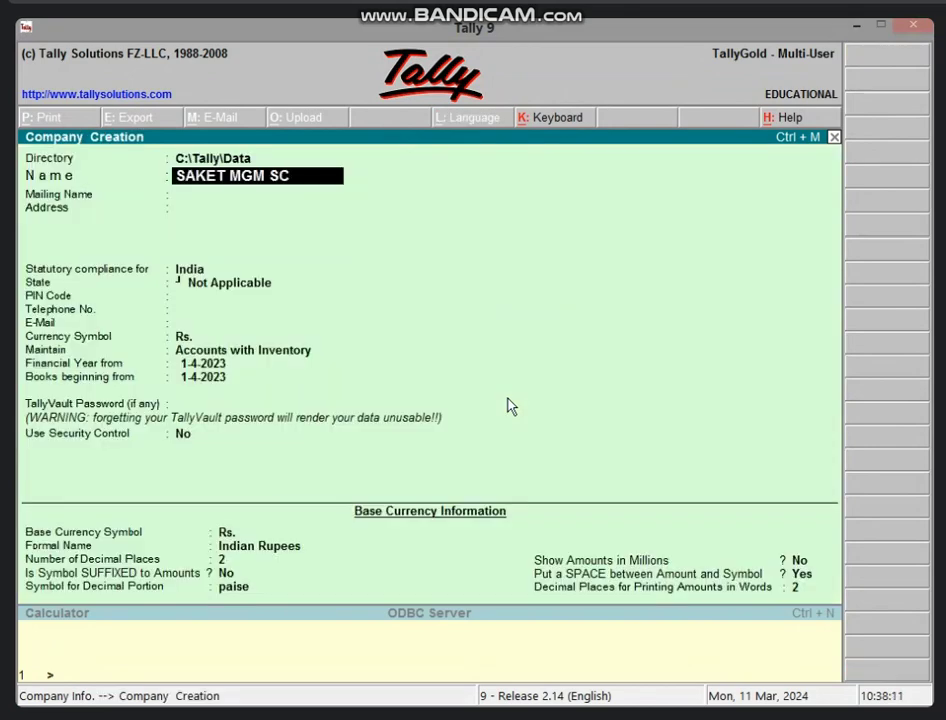
pyautogui.write('HOOL')
pyautogui.press('Return')
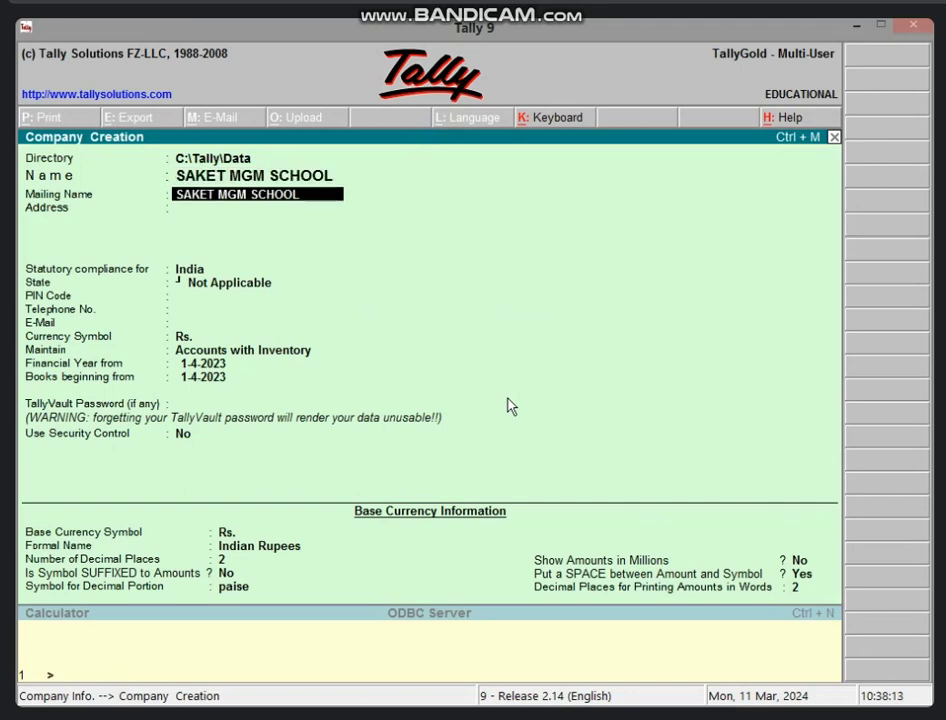
pyautogui.press('Return')
pyautogui.write('V')
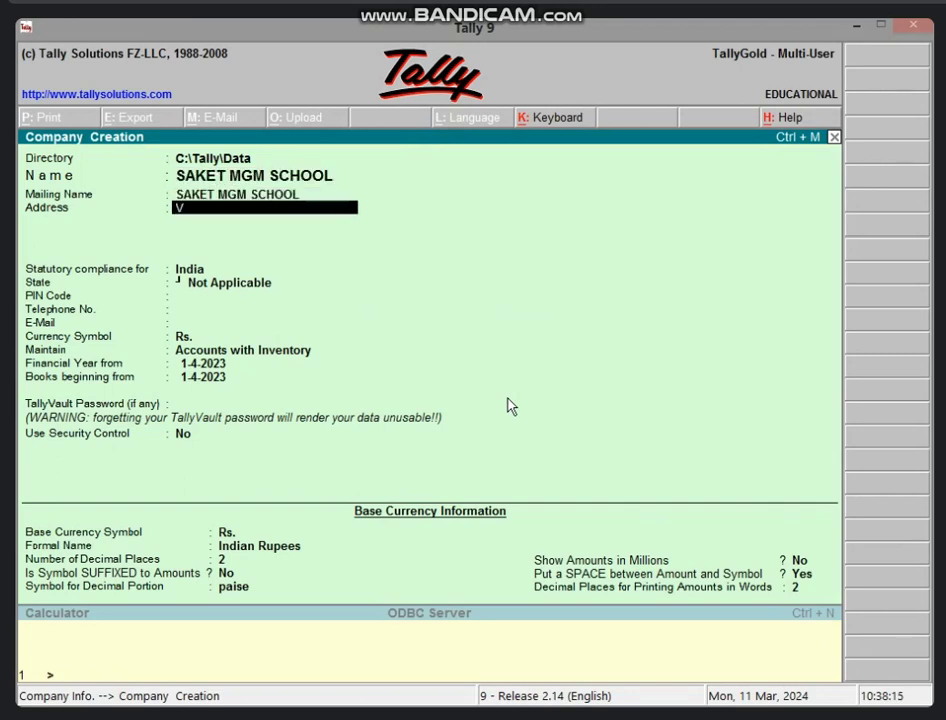
pyautogui.write('IDISHA')
pyautogui.press('Return')
pyautogui.press('Return')
pyautogui.press('Return')
pyautogui.write('M')
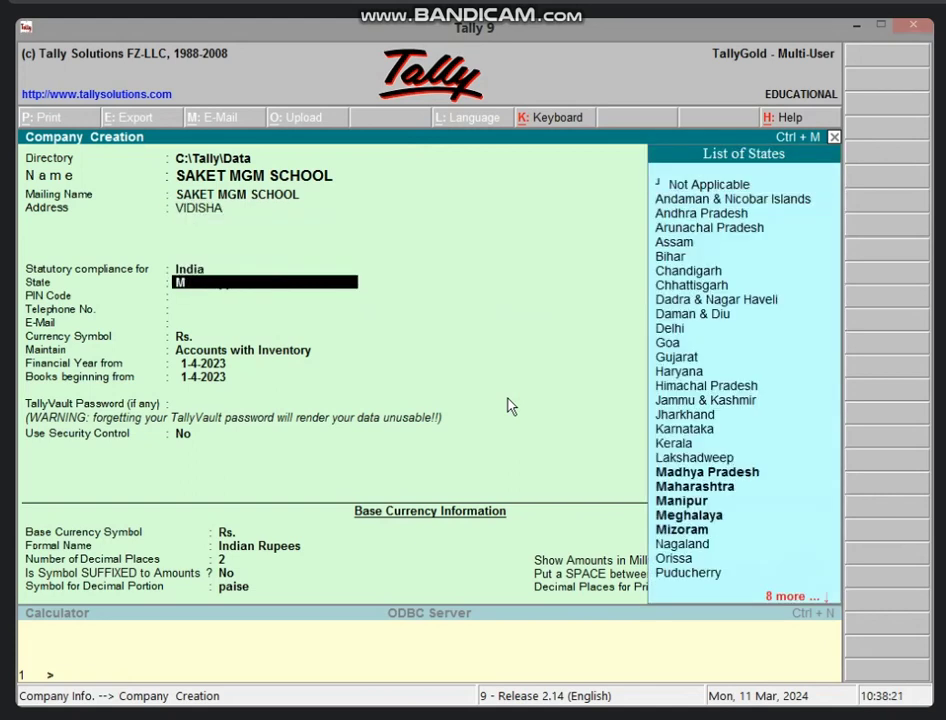
pyautogui.press('Return')
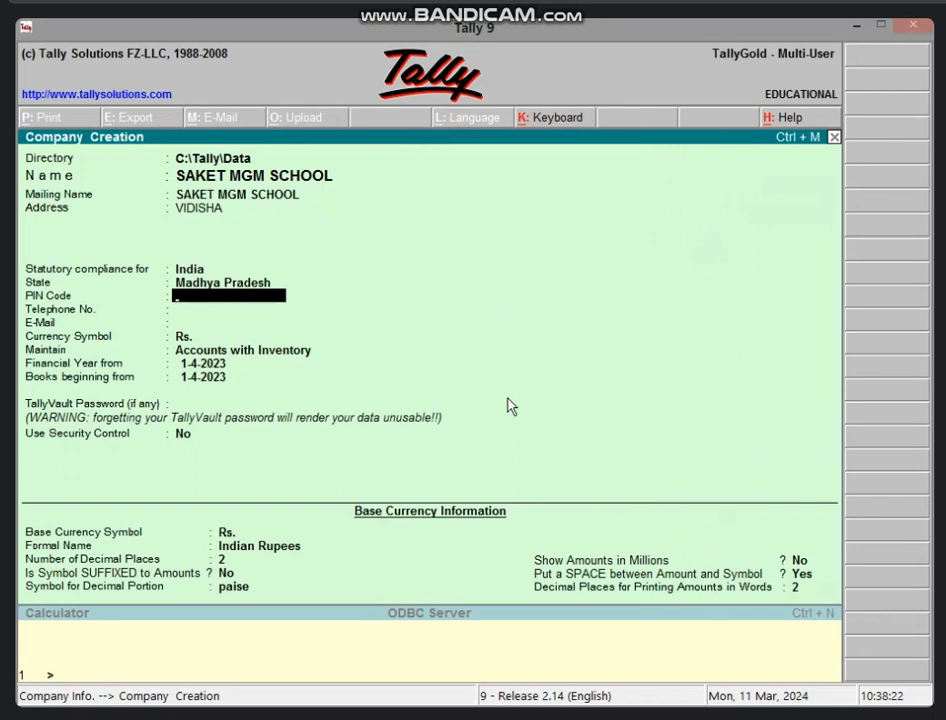
# Enter PIN 464001 and the company's telephone number, and maintain accounts only
pyautogui.write('464001')
pyautogui.press('Return')
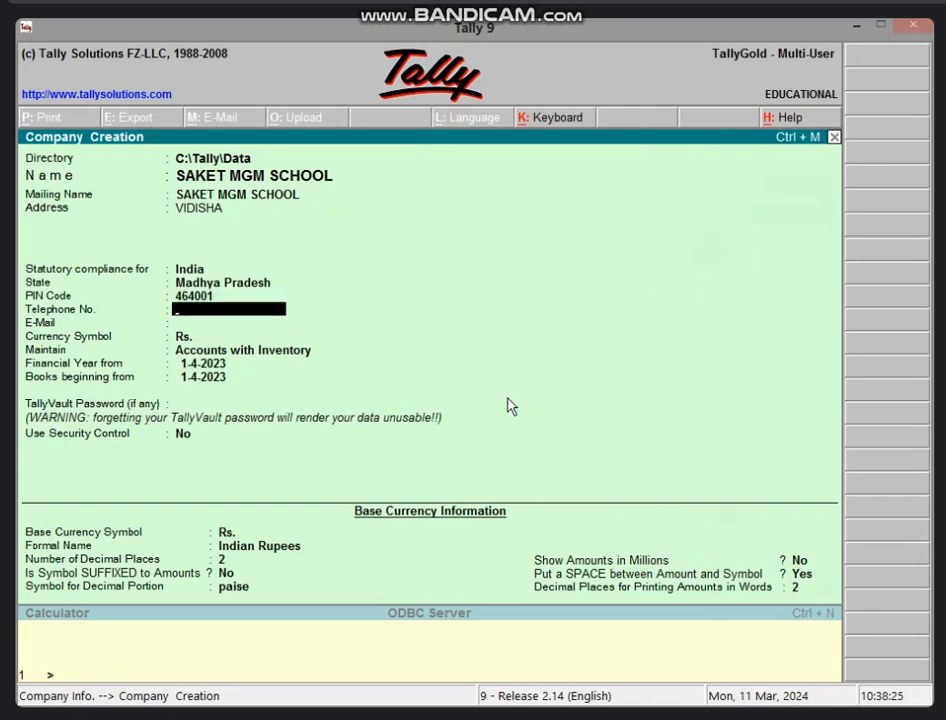
pyautogui.press('Return')
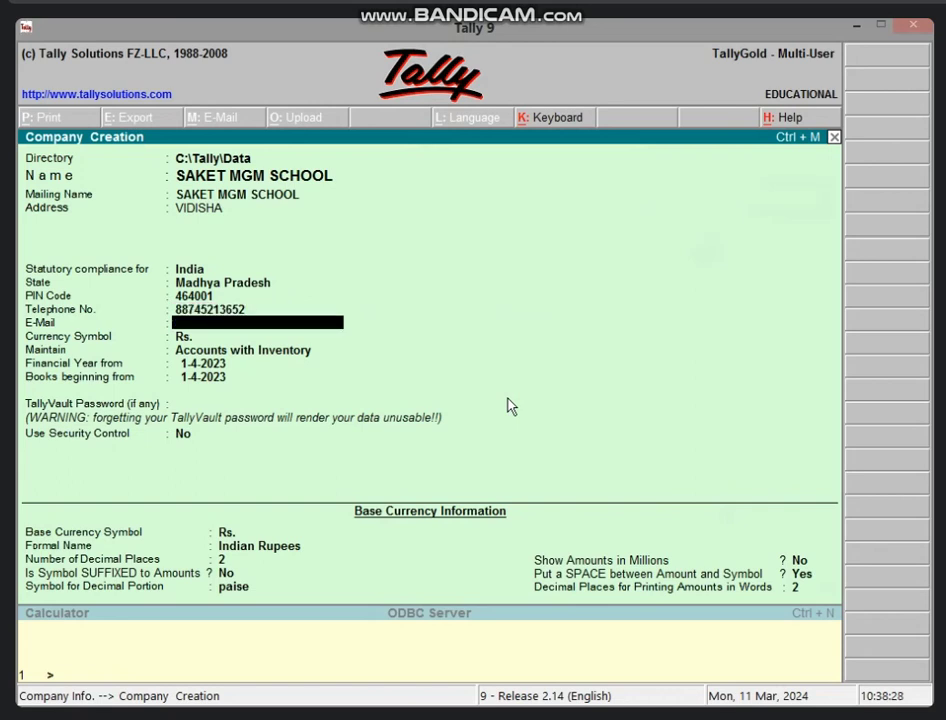
pyautogui.press('Return')
pyautogui.press('Return')
pyautogui.press('Up')
pyautogui.press('Return')
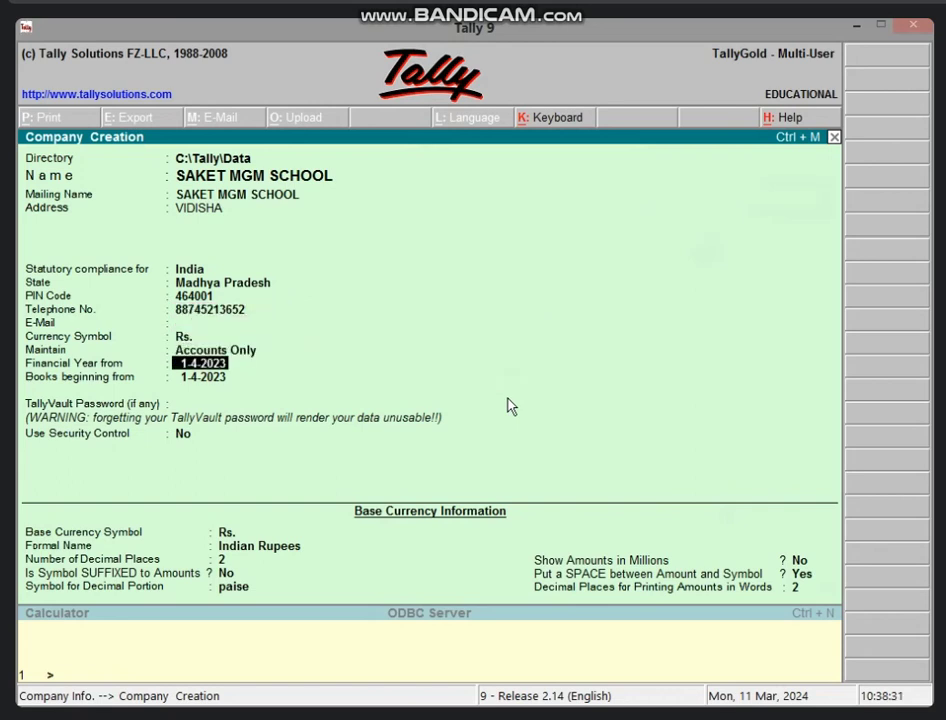
# Accept the company form so SAKET MGM SCHOOL is created
pyautogui.hotkey('ctrl', 'a')
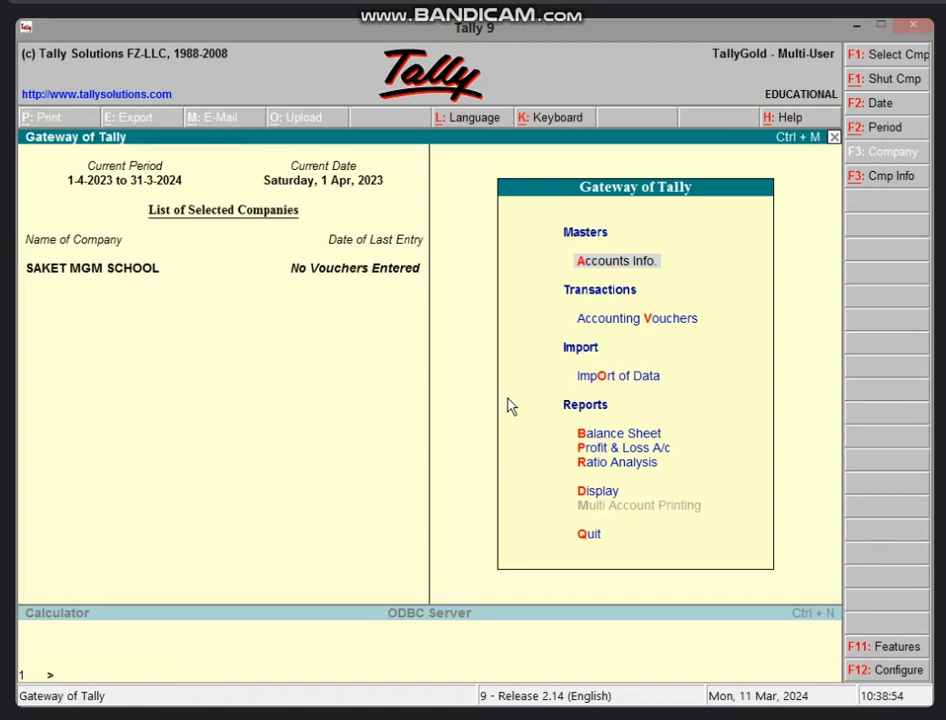
# Set Maintain Payroll to Yes in the F11 accounting features and save
pyautogui.press('F11')
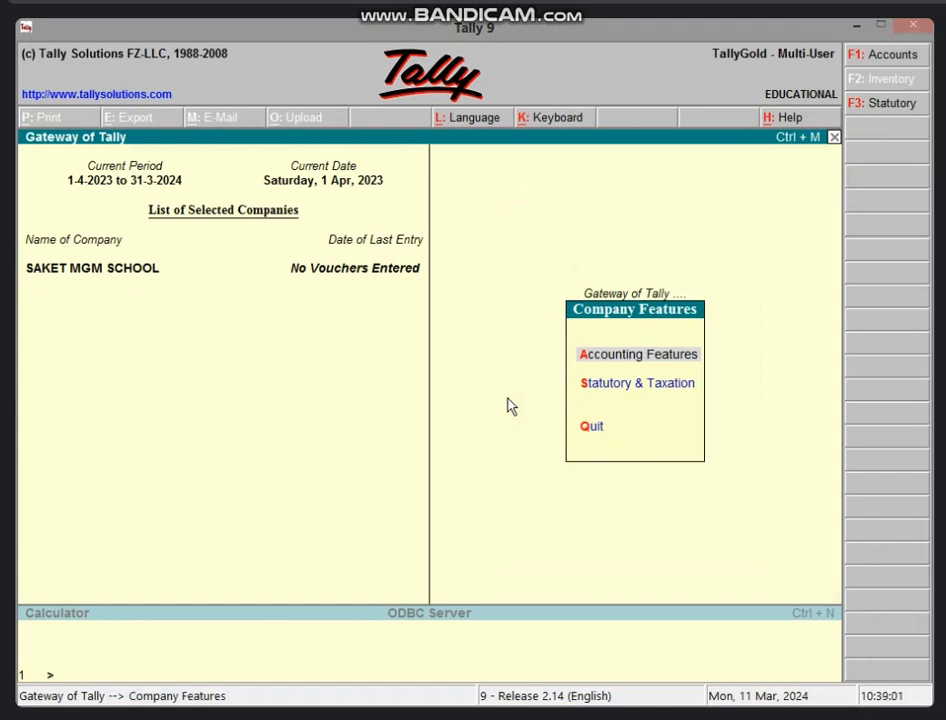
pyautogui.press('Return')
pyautogui.press('Return')
pyautogui.press('Return')
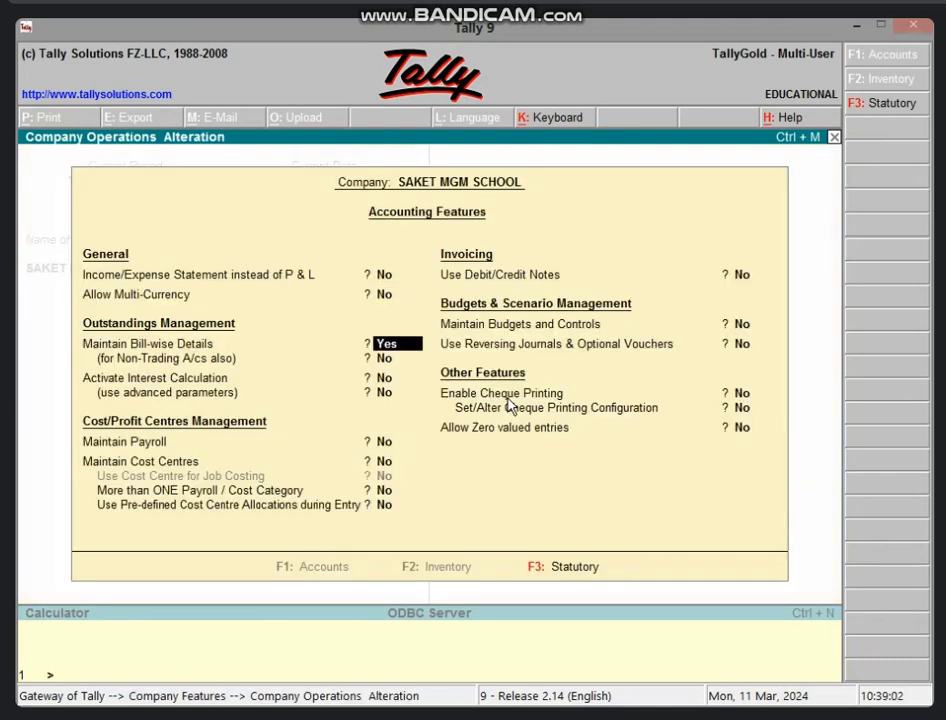
pyautogui.press('Return')
pyautogui.press('Return')
pyautogui.press('Return')
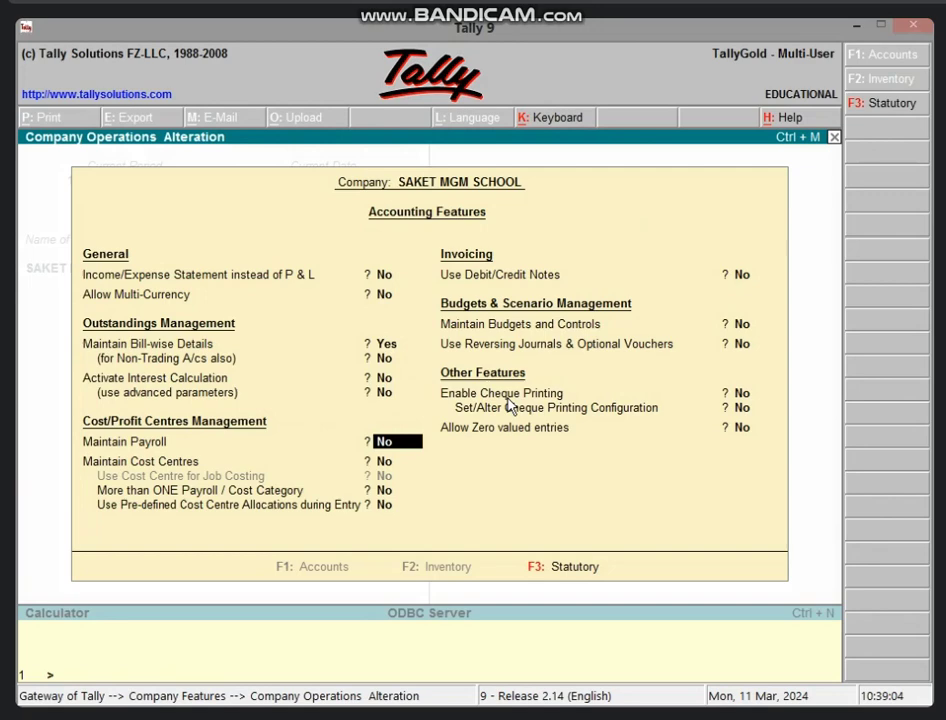
pyautogui.write('Y')
pyautogui.press('Return')
pyautogui.press('Return')
pyautogui.press('Return')
pyautogui.press('Return')
pyautogui.press('Return')
pyautogui.press('Return')
pyautogui.press('Return')
pyautogui.press('Return')
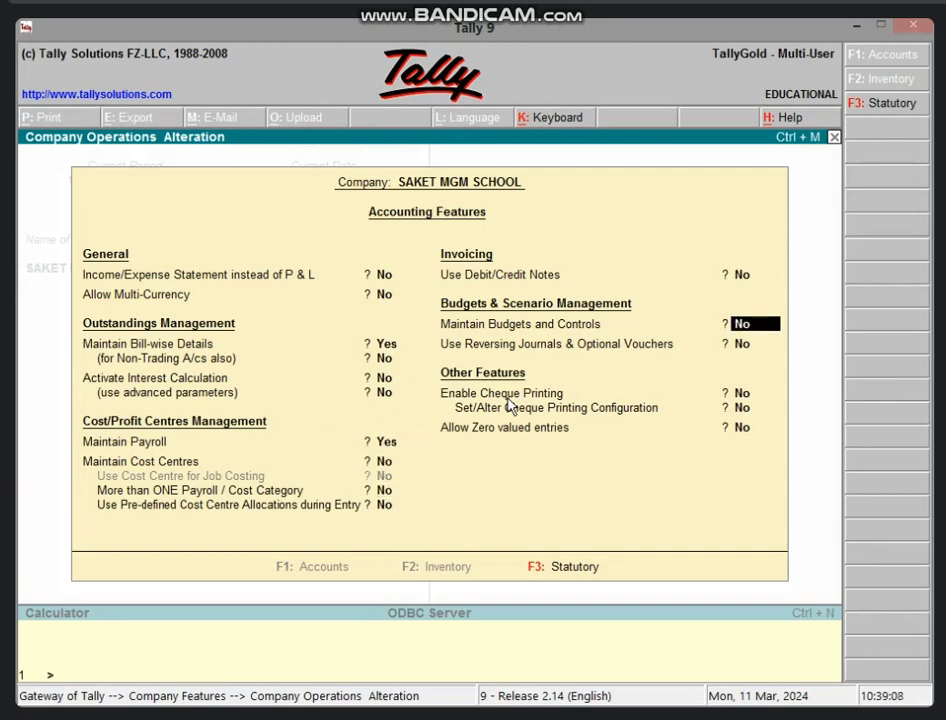
pyautogui.press('Return')
pyautogui.press('Return')
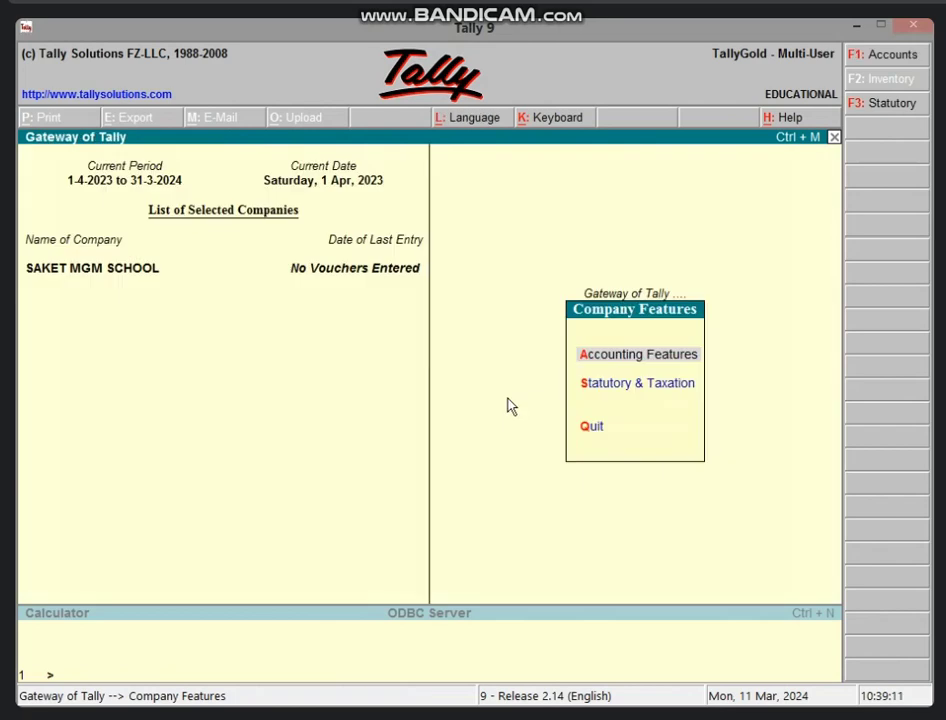
pyautogui.press('Escape')
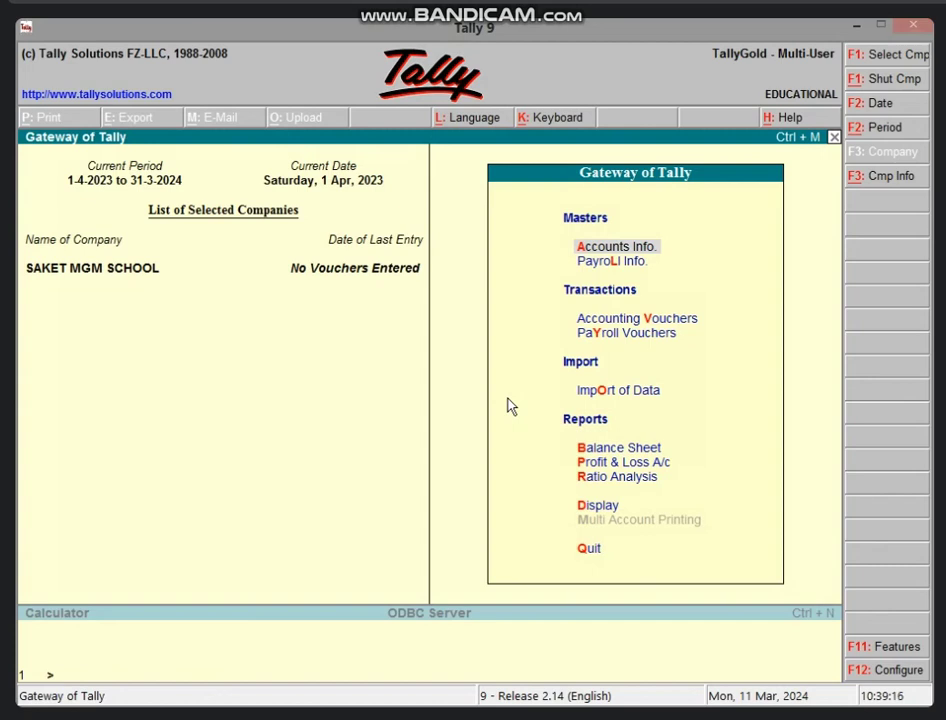
# Create the SALARY pay head: Earnings for Employees, under Direct Expenses, As User Defined Value
pyautogui.press('Down')
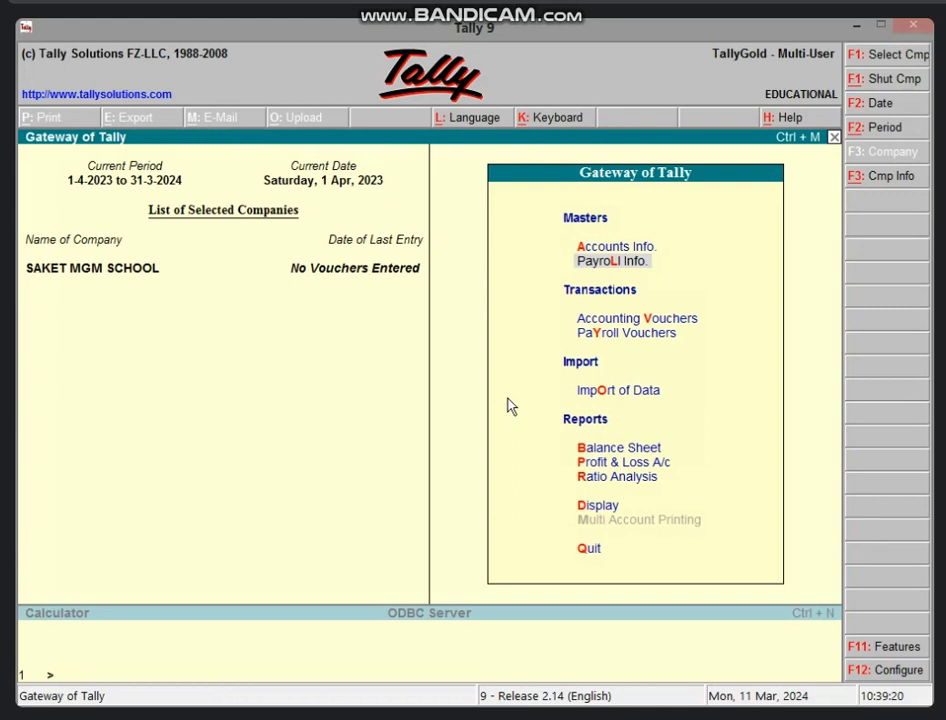
pyautogui.press('Return')
pyautogui.press('Return')
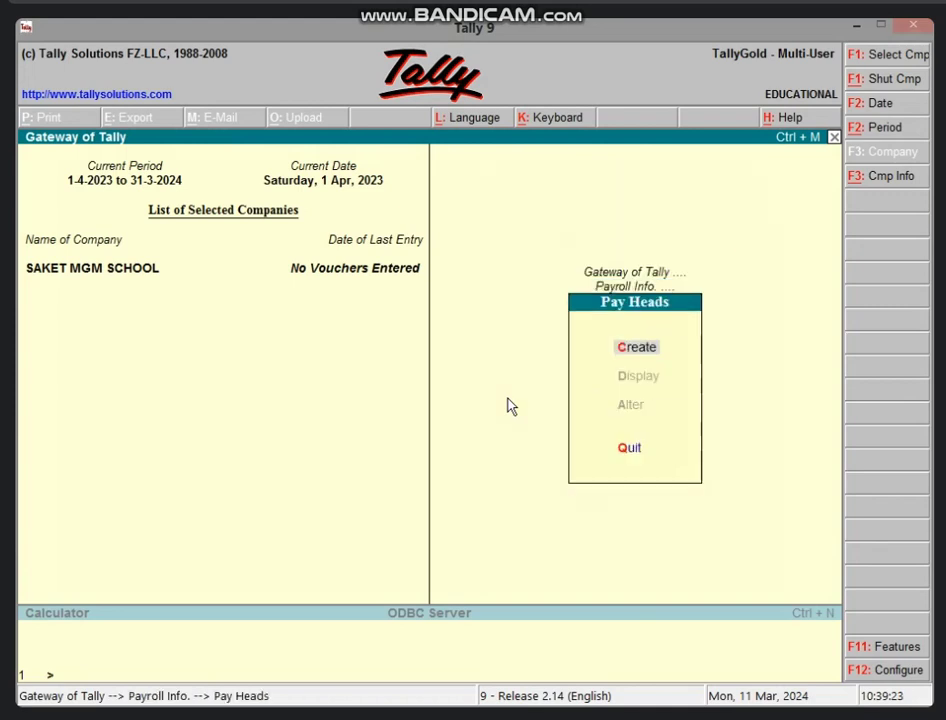
pyautogui.press('Return')
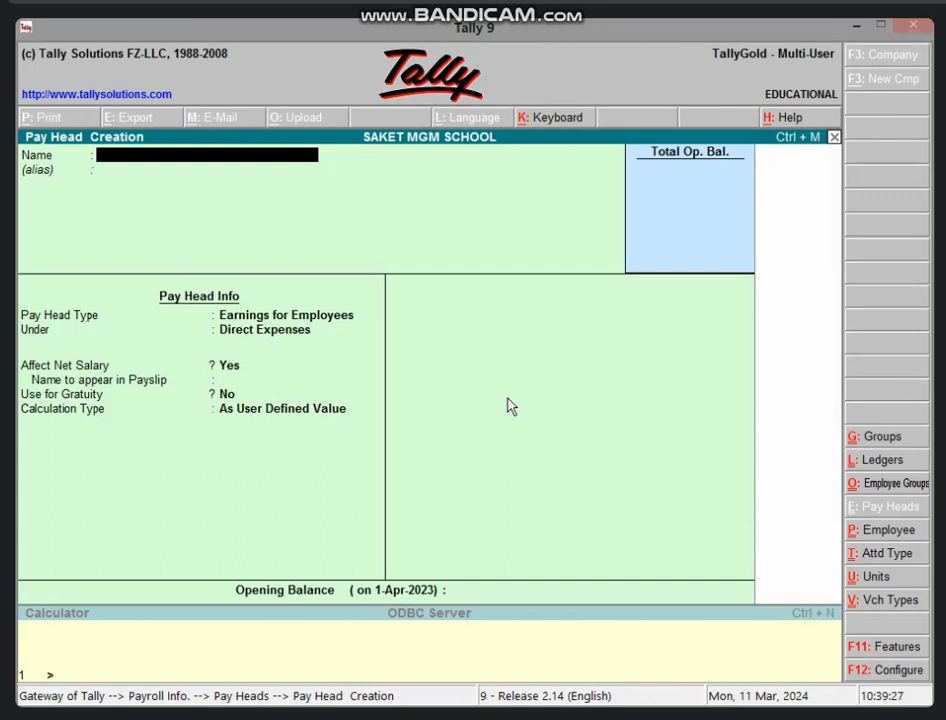
pyautogui.write('SALARY')
pyautogui.press('Return')
pyautogui.press('Return')
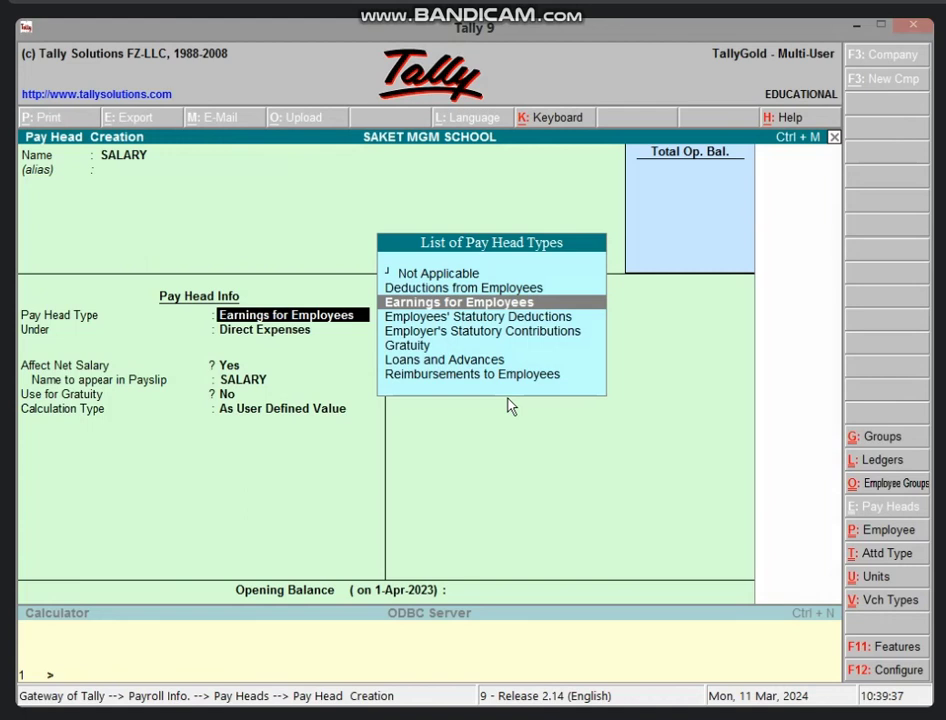
pyautogui.press('Return')
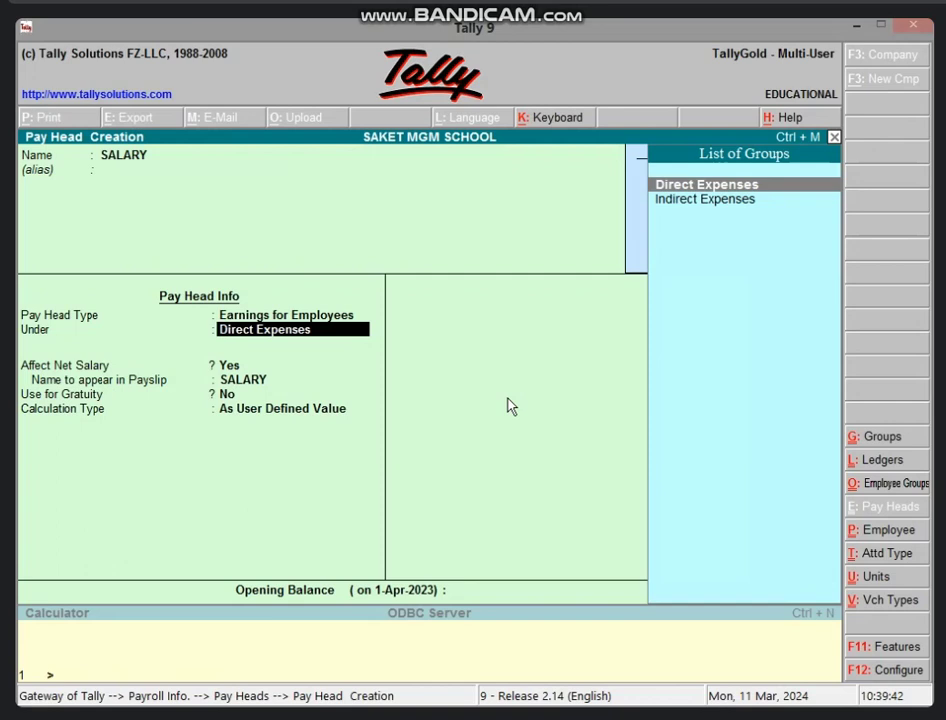
pyautogui.press('Return')
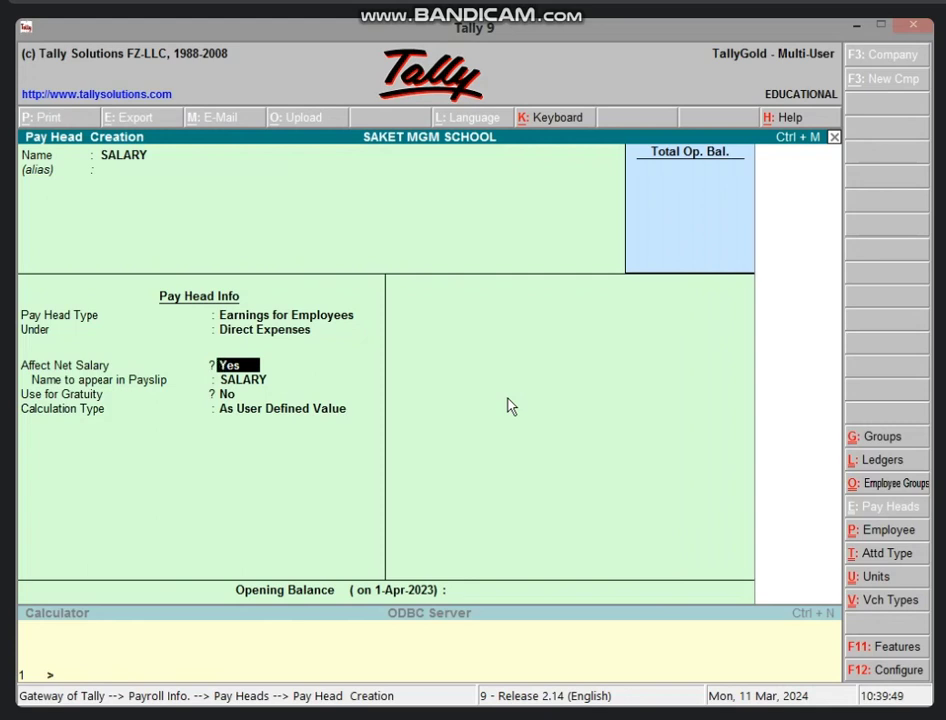
pyautogui.press('Return')
pyautogui.press('Return')
pyautogui.press('Return')
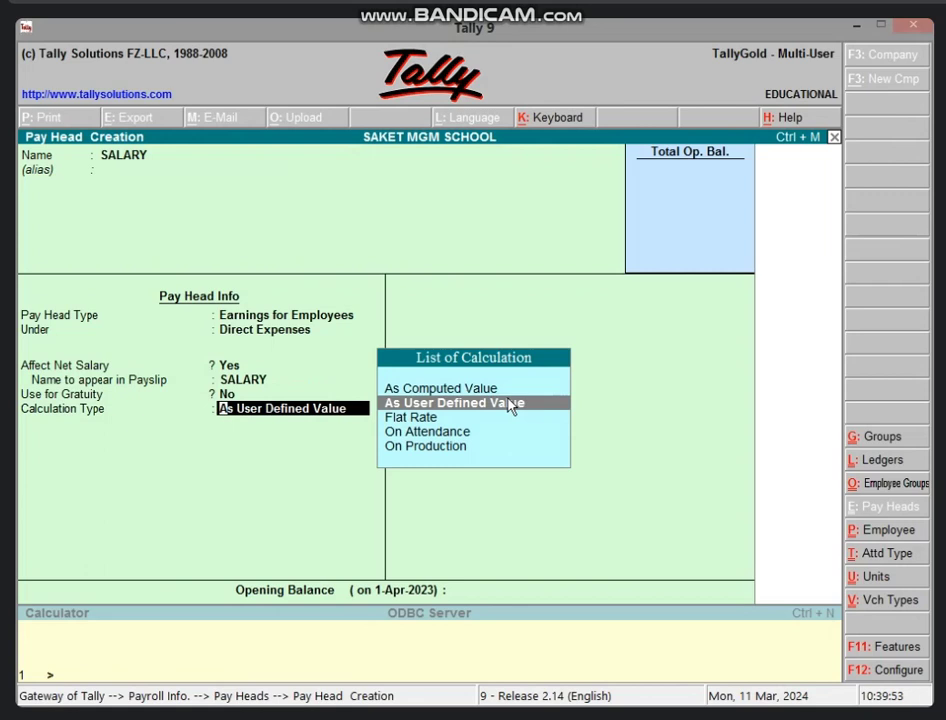
pyautogui.press('Return')
pyautogui.press('Return')
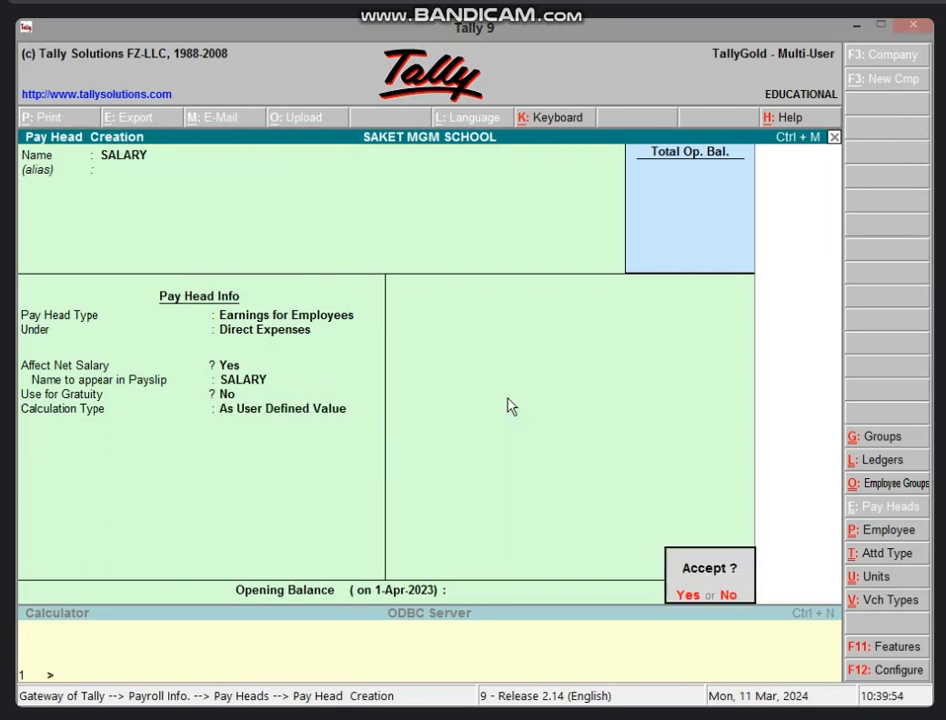
pyautogui.press('Return')
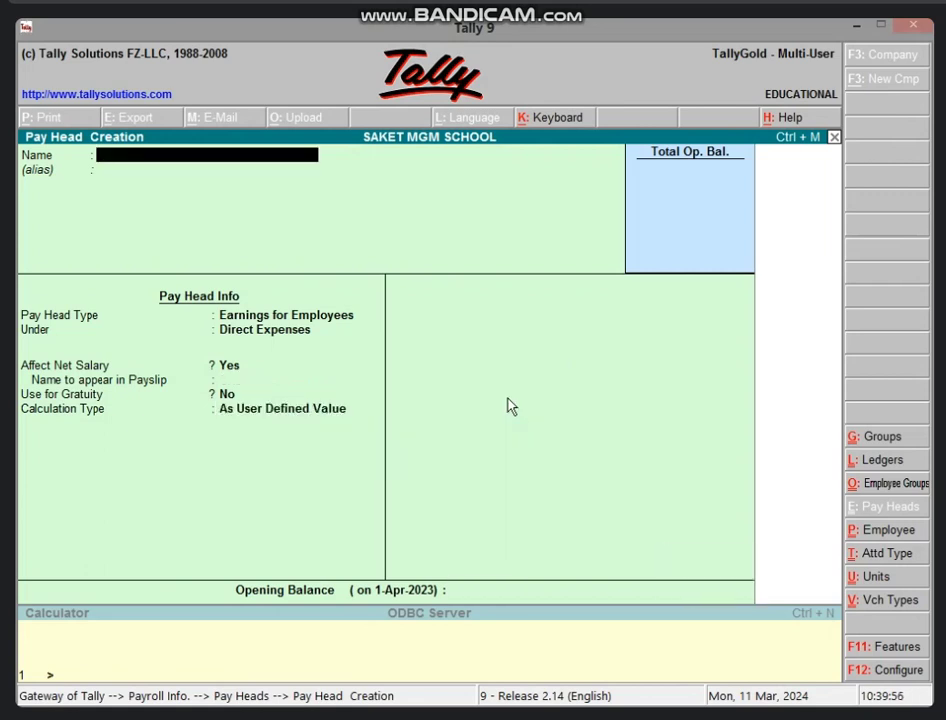
# Create the LEAVE pay head as a user-defined Deductions From Employees head under Current Liabilities
pyautogui.write('LEAVE')
pyautogui.press('Return')
pyautogui.press('Return')
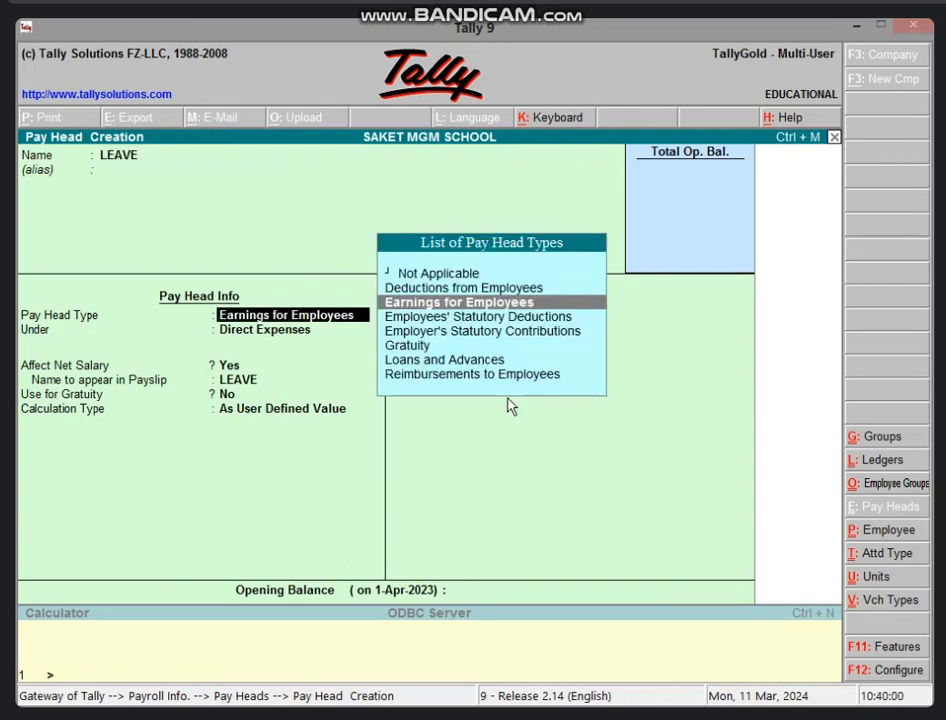
pyautogui.press('Up')
pyautogui.press('Return')
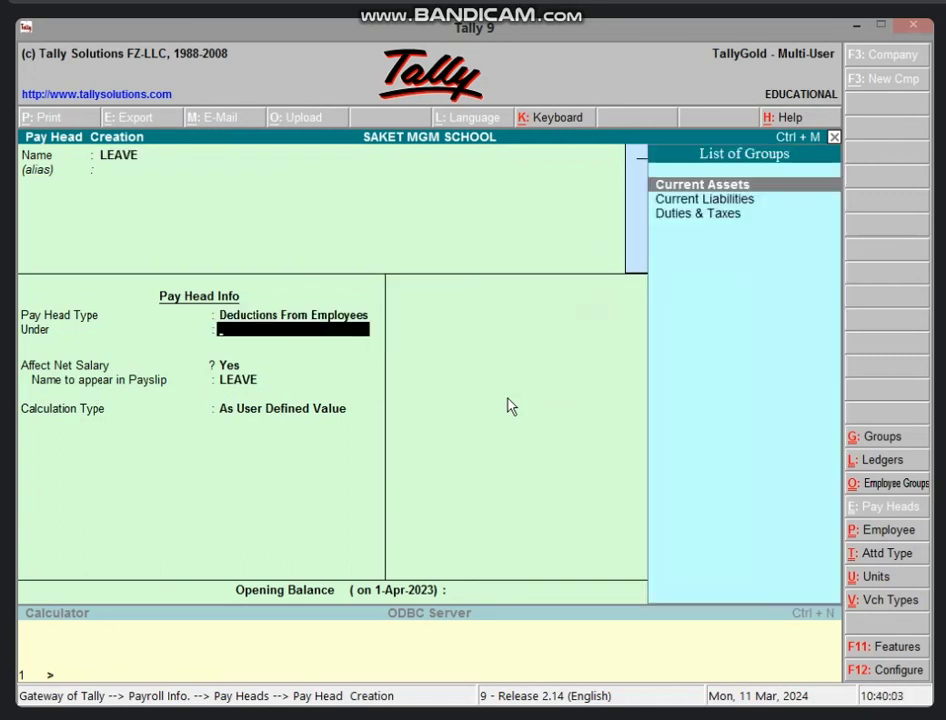
pyautogui.press('Down')
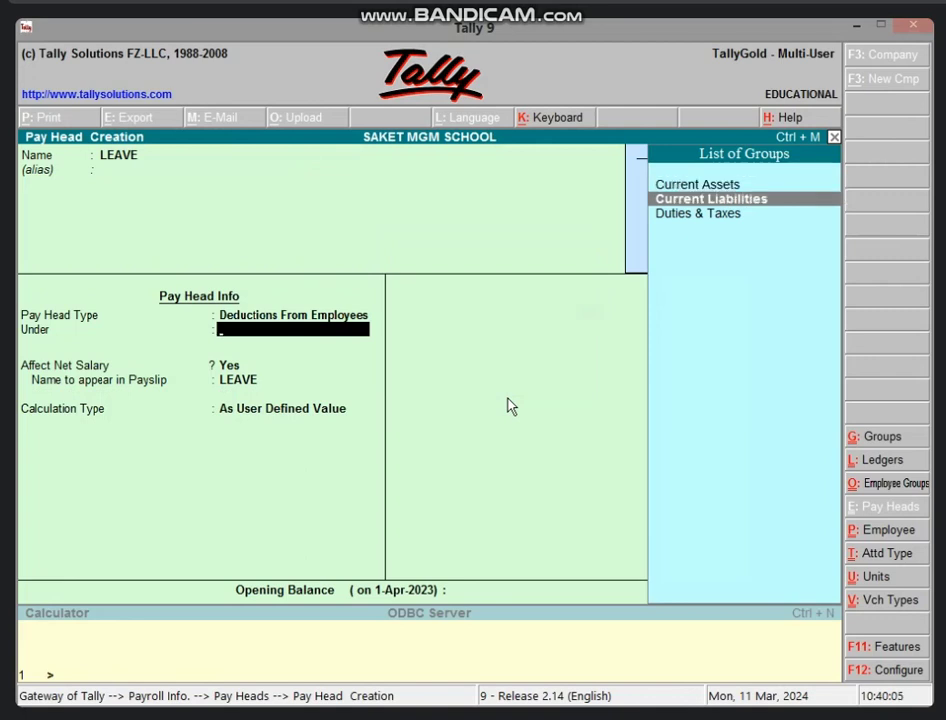
pyautogui.press('Return')
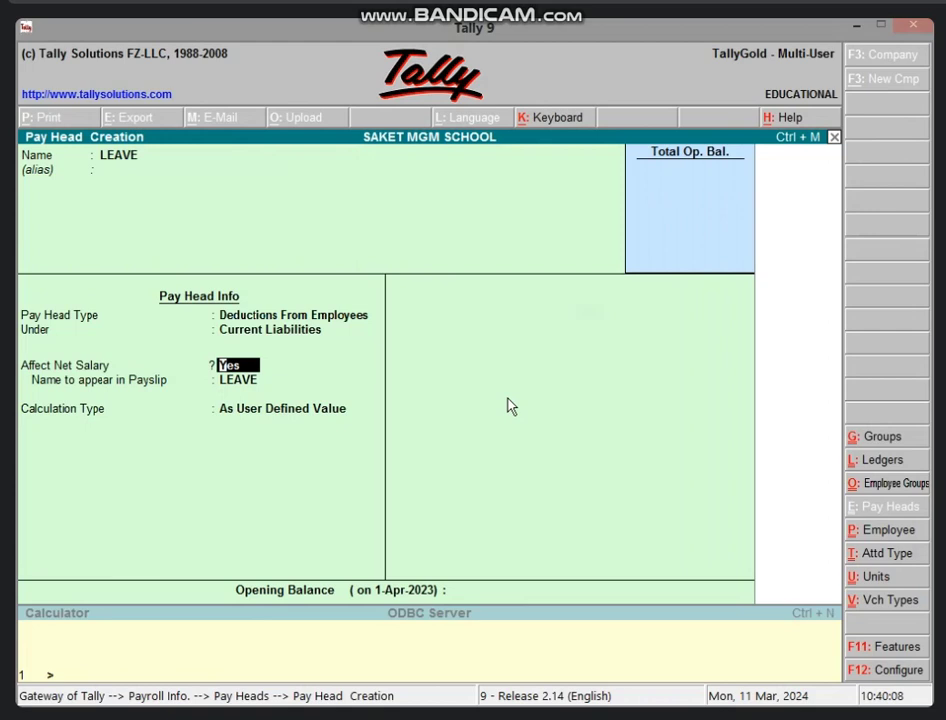
pyautogui.press('Return')
pyautogui.press('Return')
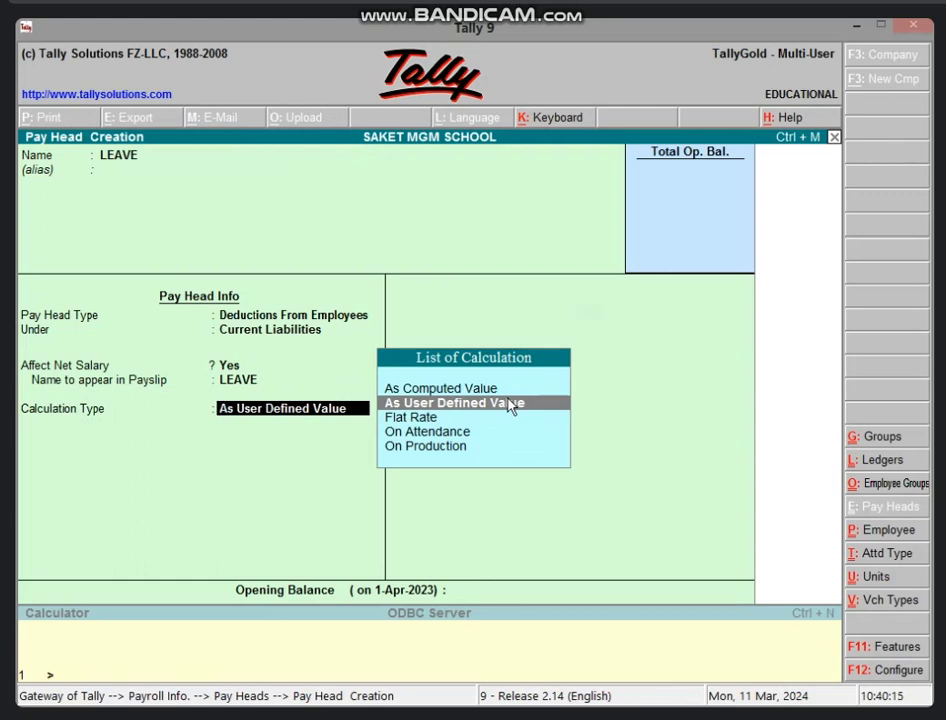
pyautogui.press('Return')
pyautogui.press('Return')
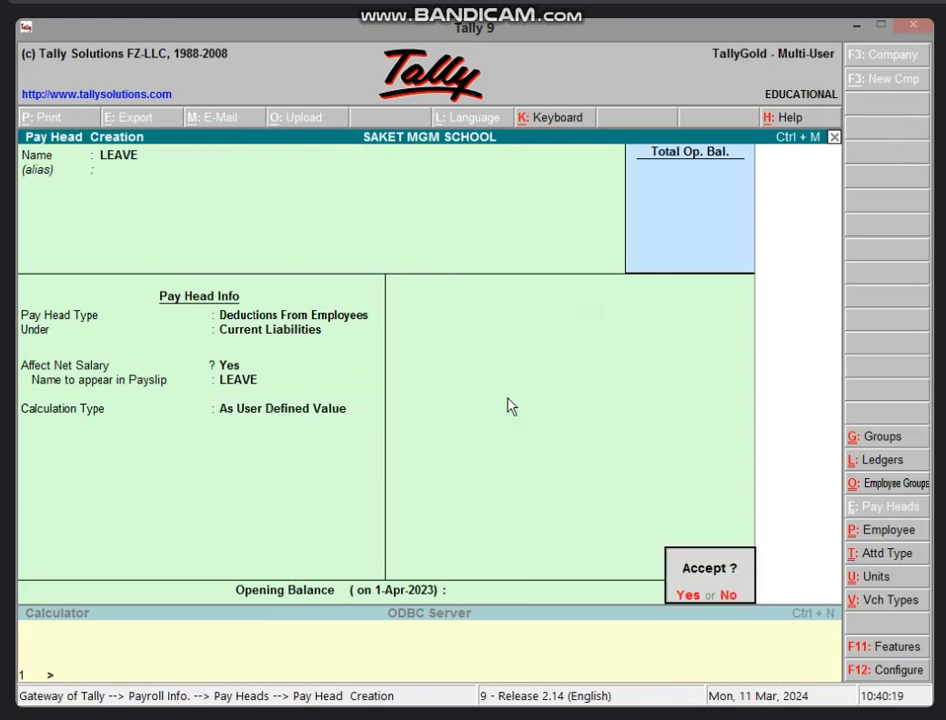
pyautogui.press('Return')
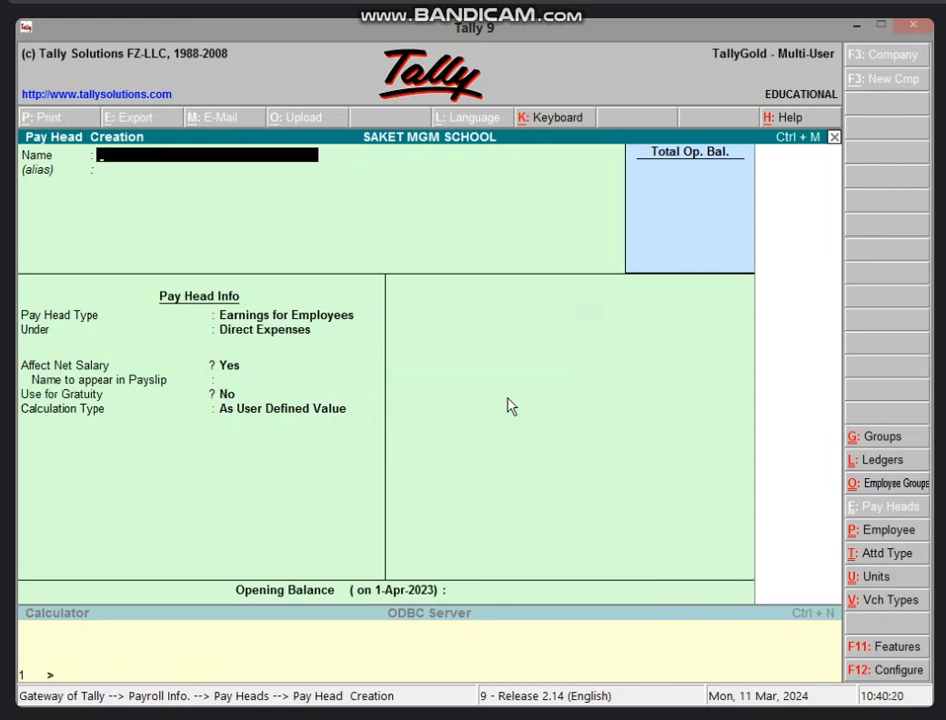
# Set up ABS as a user-defined Deductions From Employees pay head under Current Liabilities
pyautogui.write('ABS')
pyautogui.press('Return')
pyautogui.press('Return')
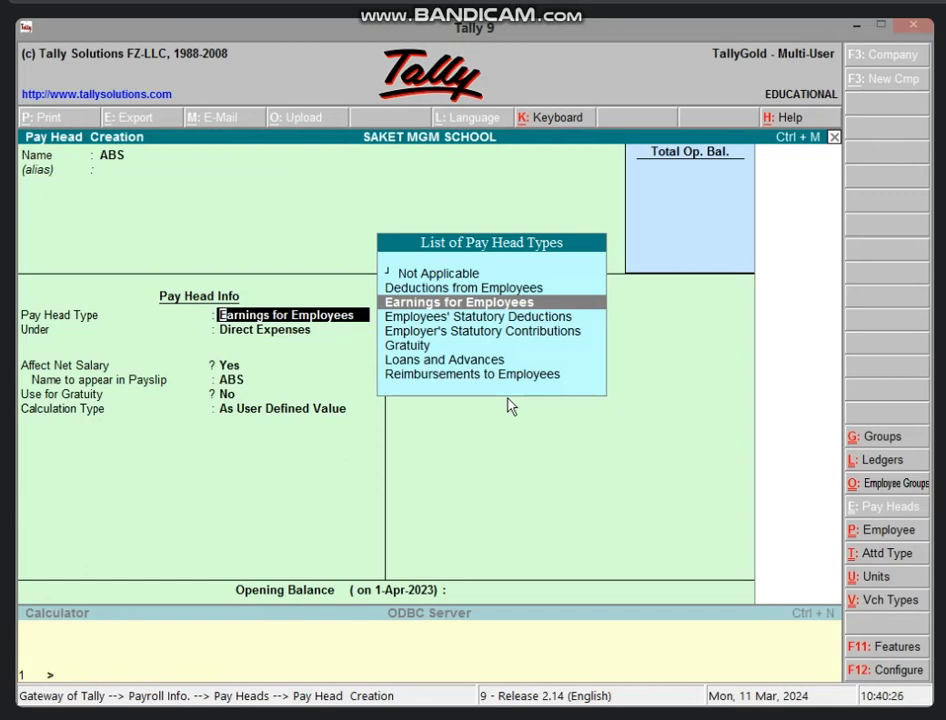
pyautogui.press('Up')
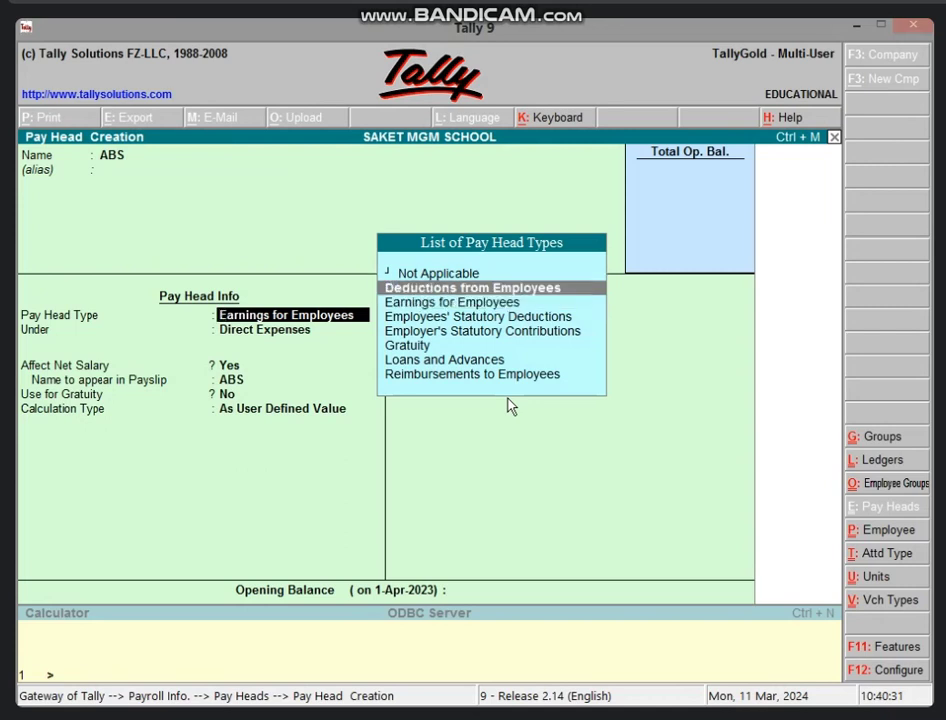
pyautogui.press('Return')
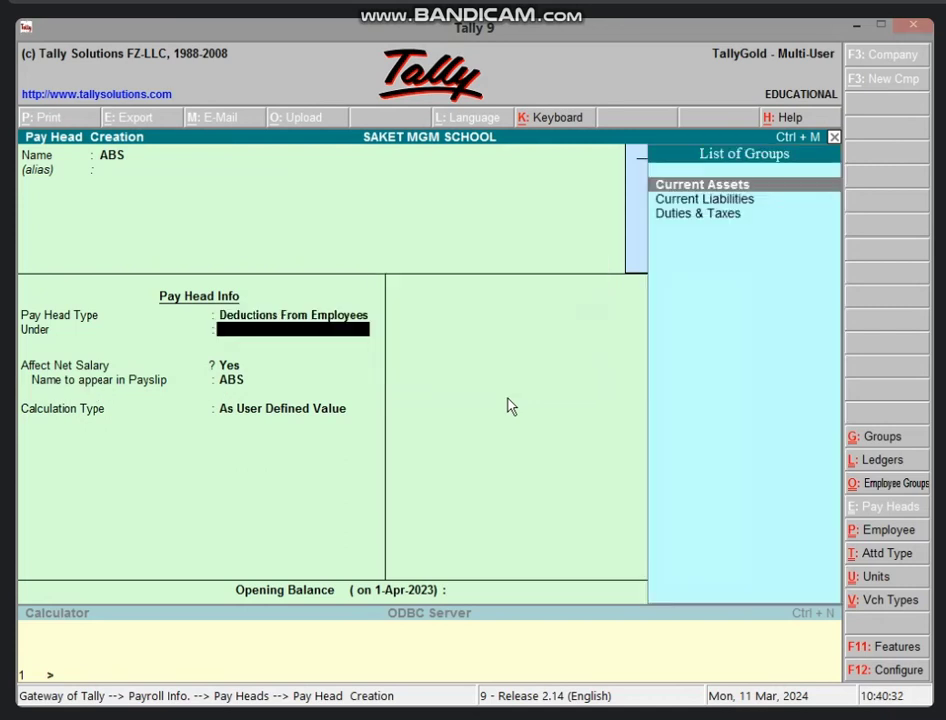
pyautogui.press('Down')
pyautogui.press('Return')
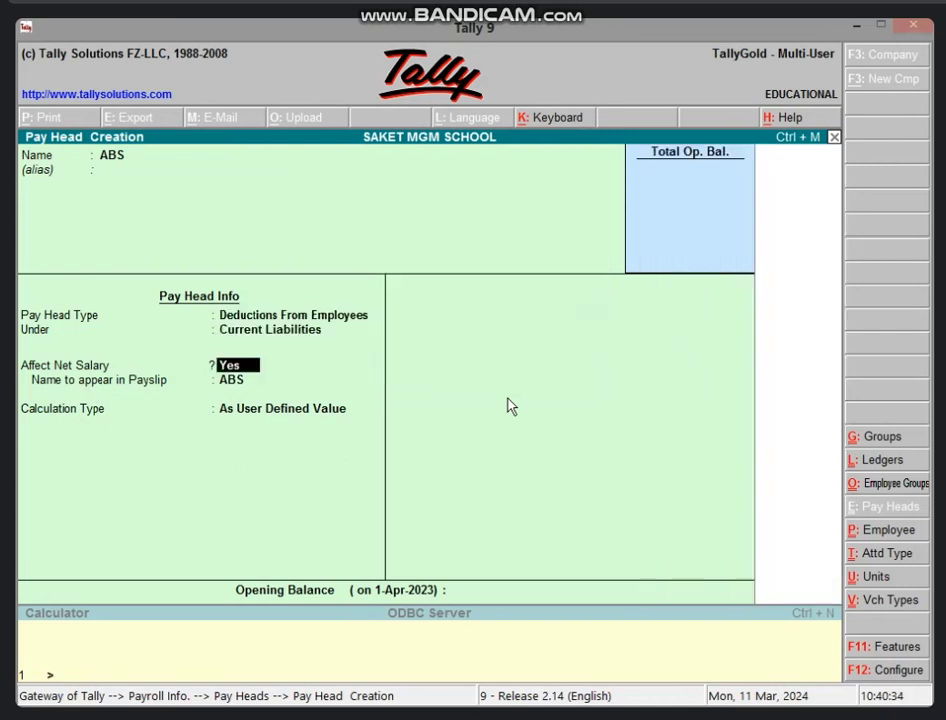
pyautogui.press('Return')
pyautogui.press('Return')
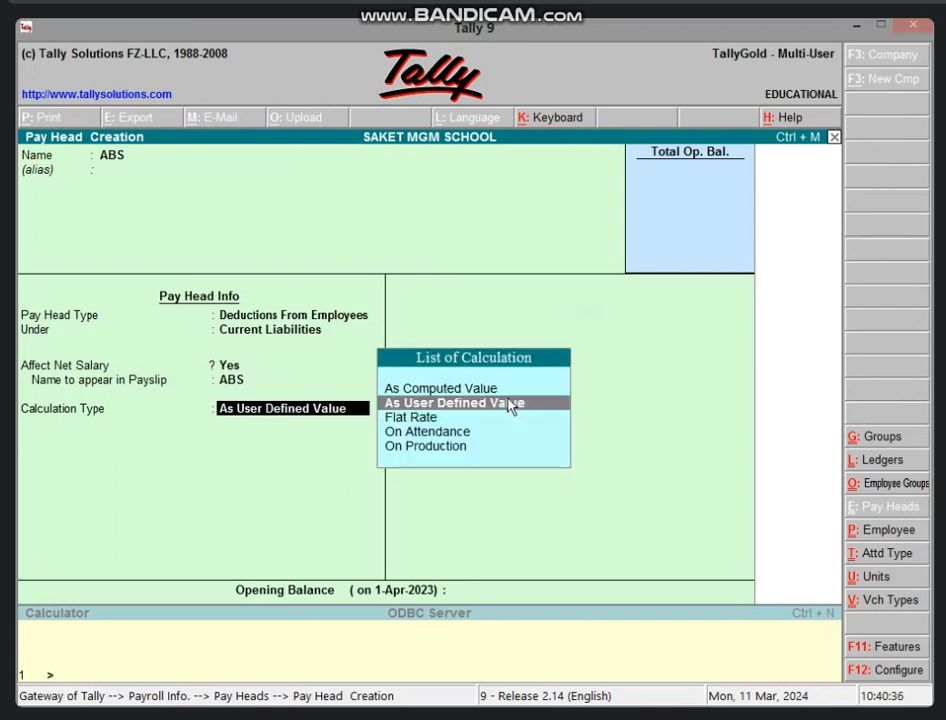
pyautogui.press('Return')
pyautogui.press('Return')
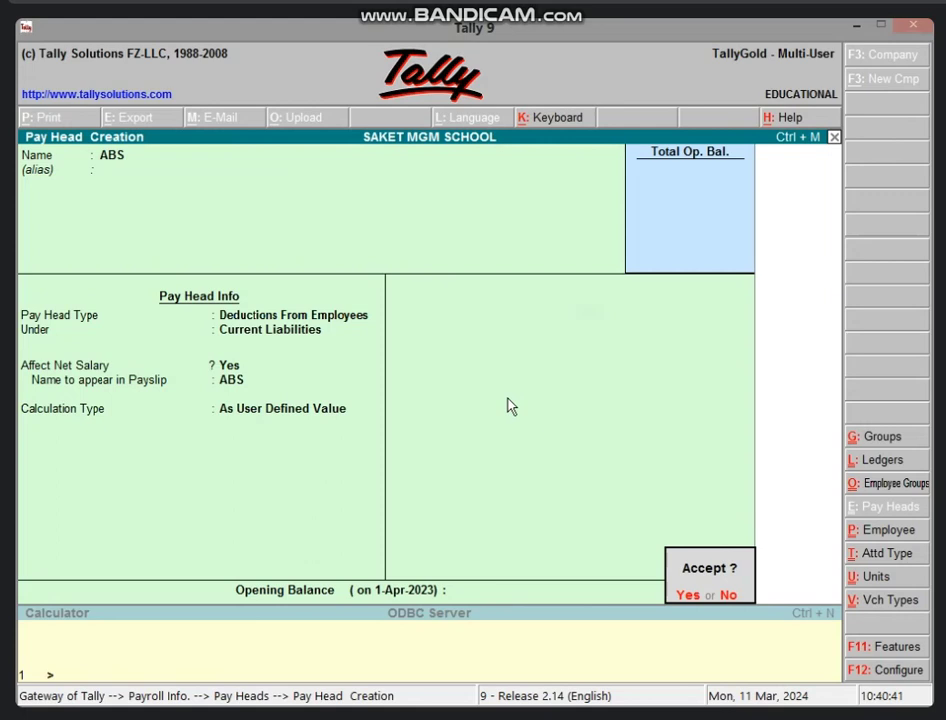
# Save ABS, then create LATE MIN as a user-defined employee deduction under Current Liabilities
pyautogui.press('Return')
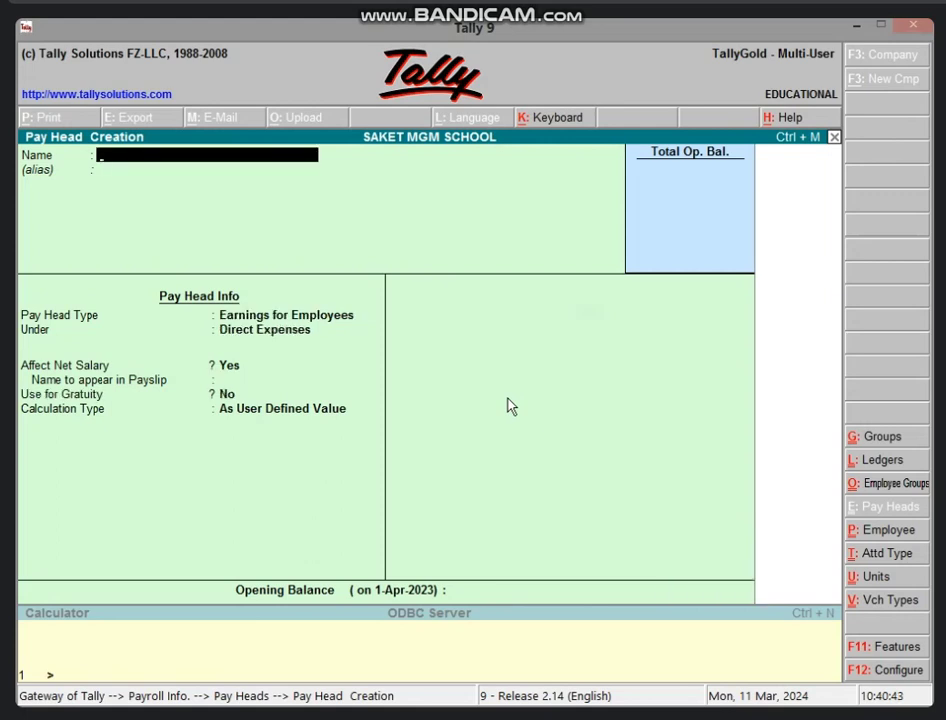
pyautogui.write('LATE MIN')
pyautogui.press('Return')
pyautogui.press('Return')
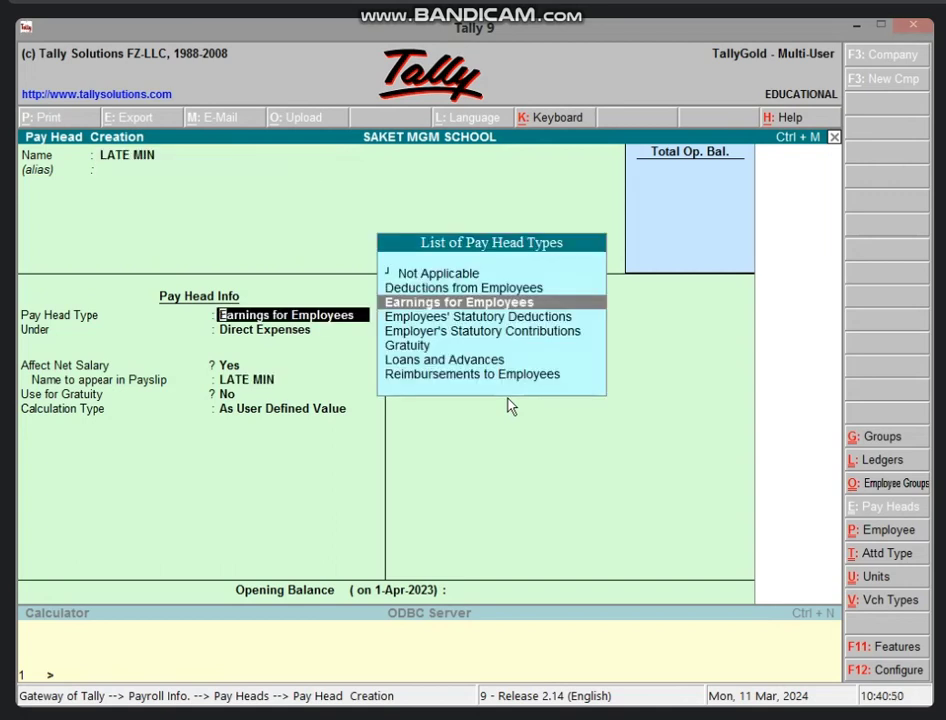
pyautogui.press('Up')
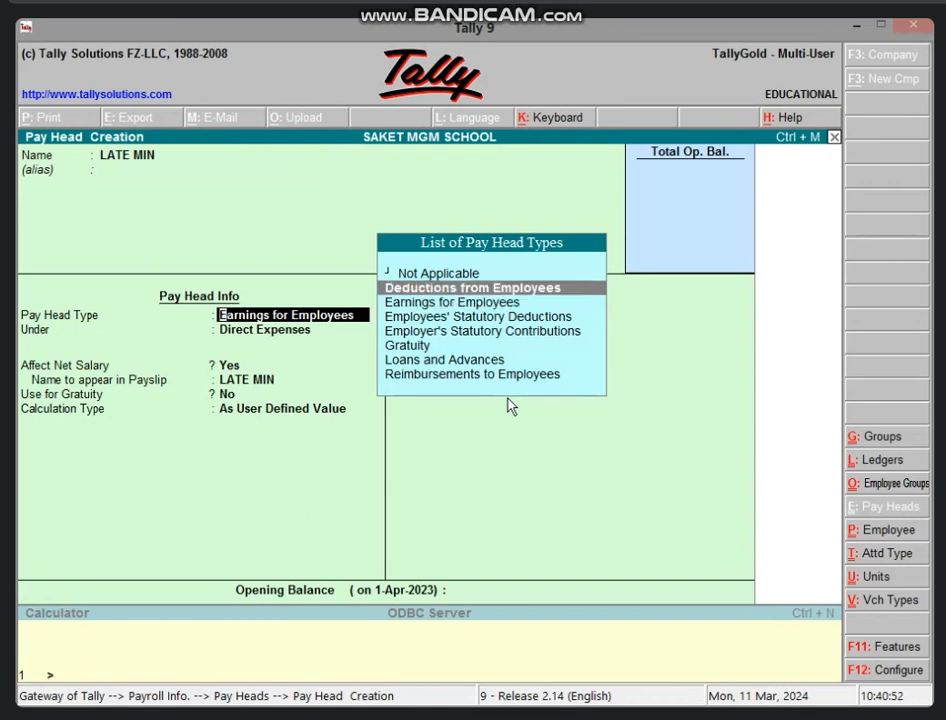
pyautogui.press('Return')
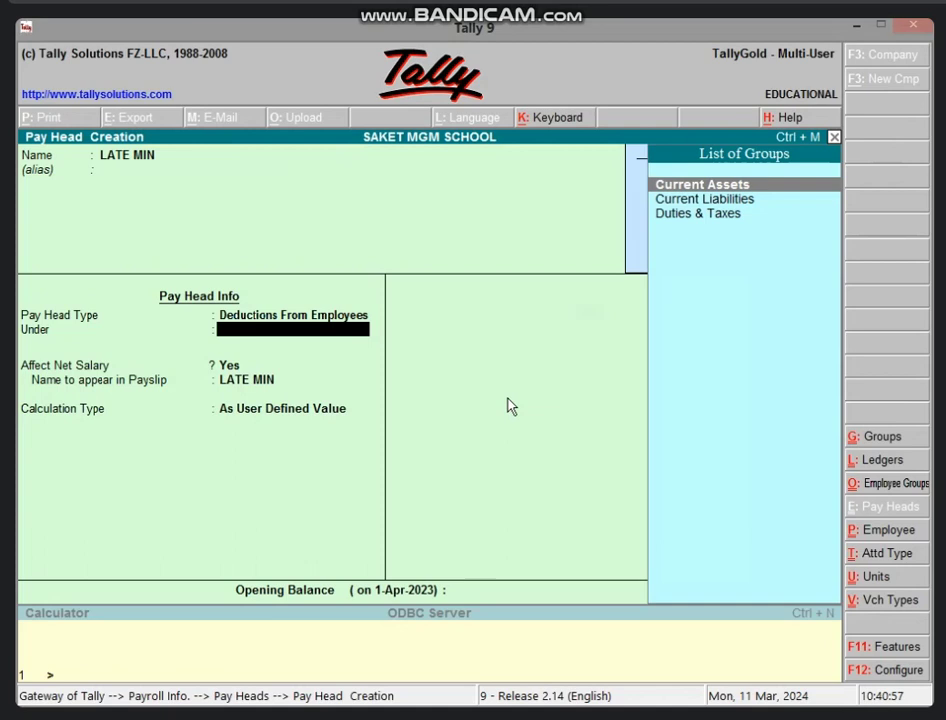
pyautogui.press('Down')
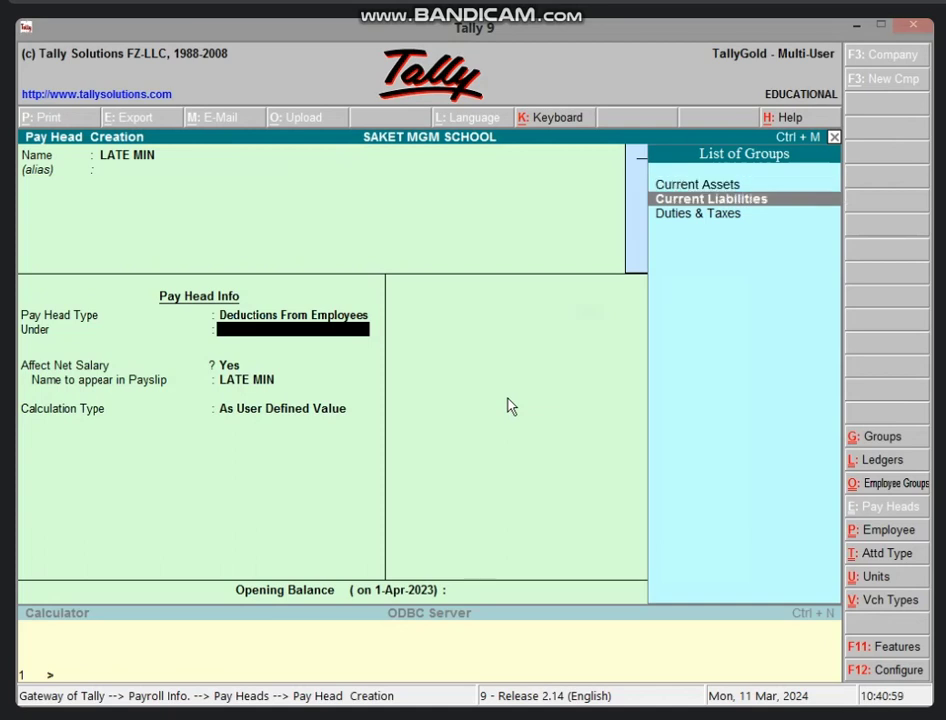
pyautogui.press('Return')
pyautogui.press('Return')
pyautogui.press('Return')
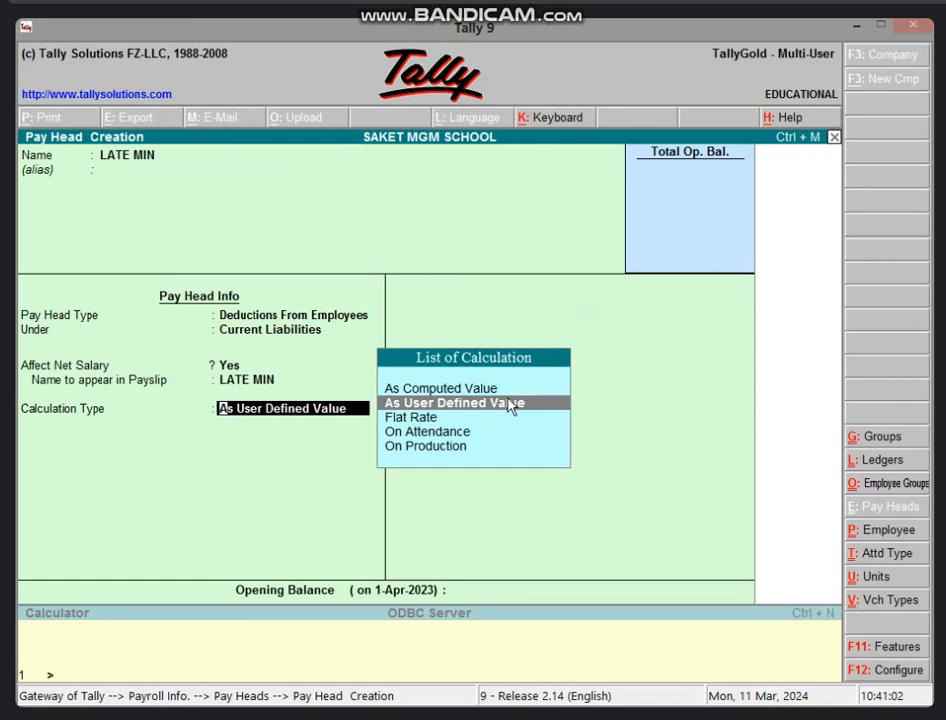
pyautogui.press('Return')
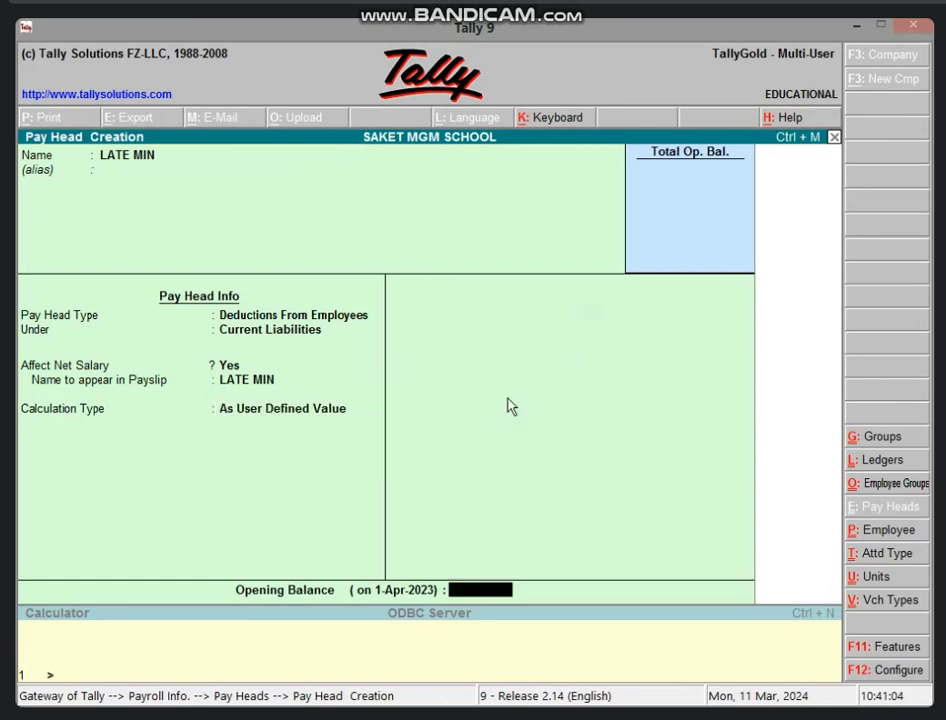
pyautogui.press('Return')
pyautogui.press('Return')
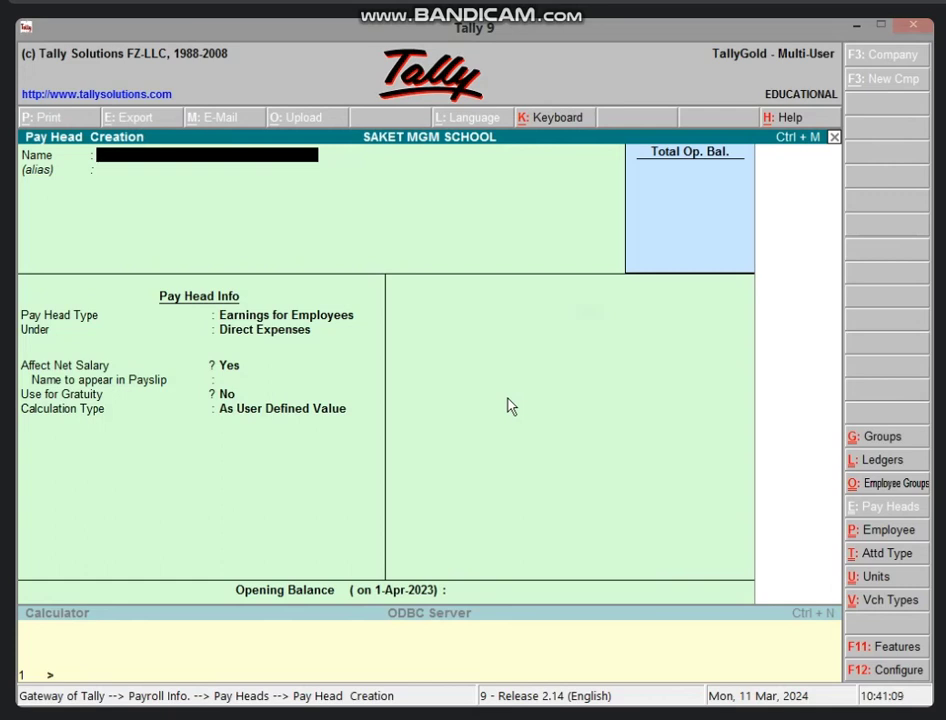
pyautogui.press('Escape')
# Create employee group TEACHER under Primary
pyautogui.press('Return')
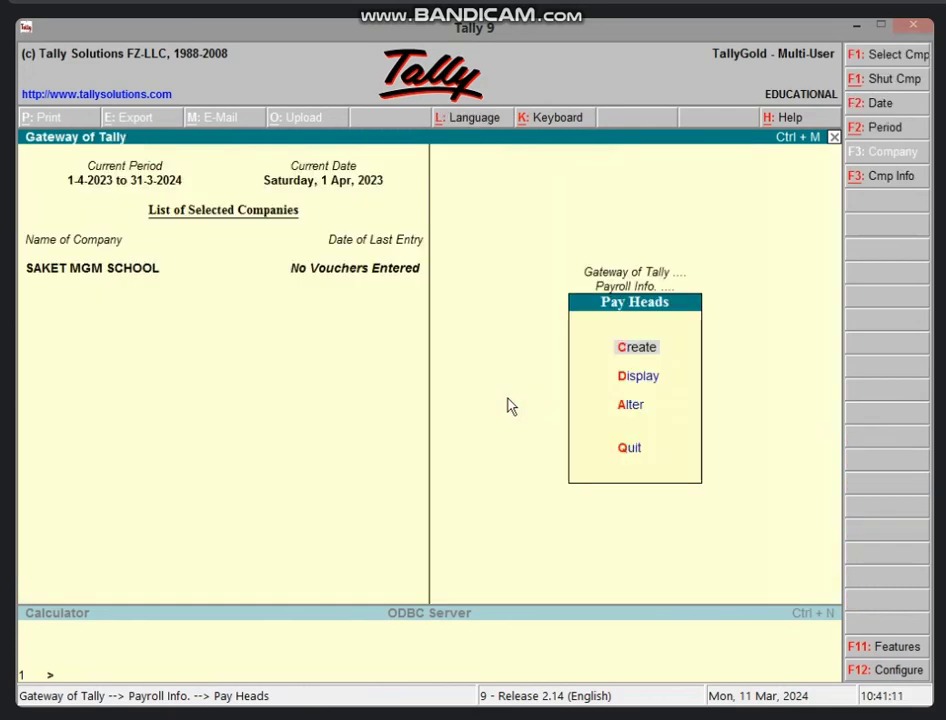
pyautogui.press('Escape')
pyautogui.press('Down')
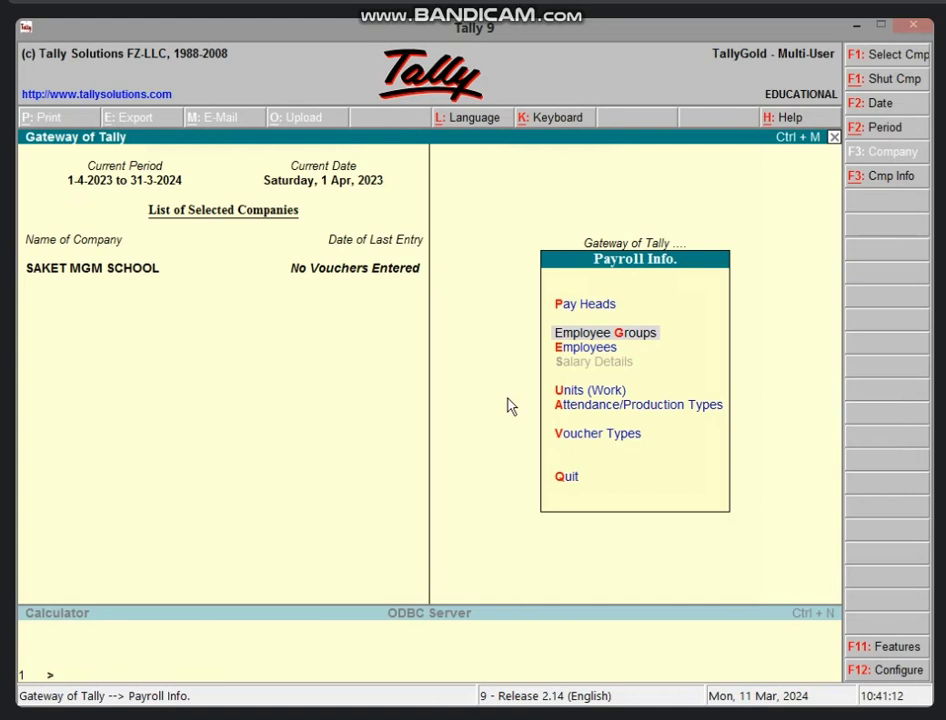
pyautogui.press('Return')
pyautogui.press('Return')
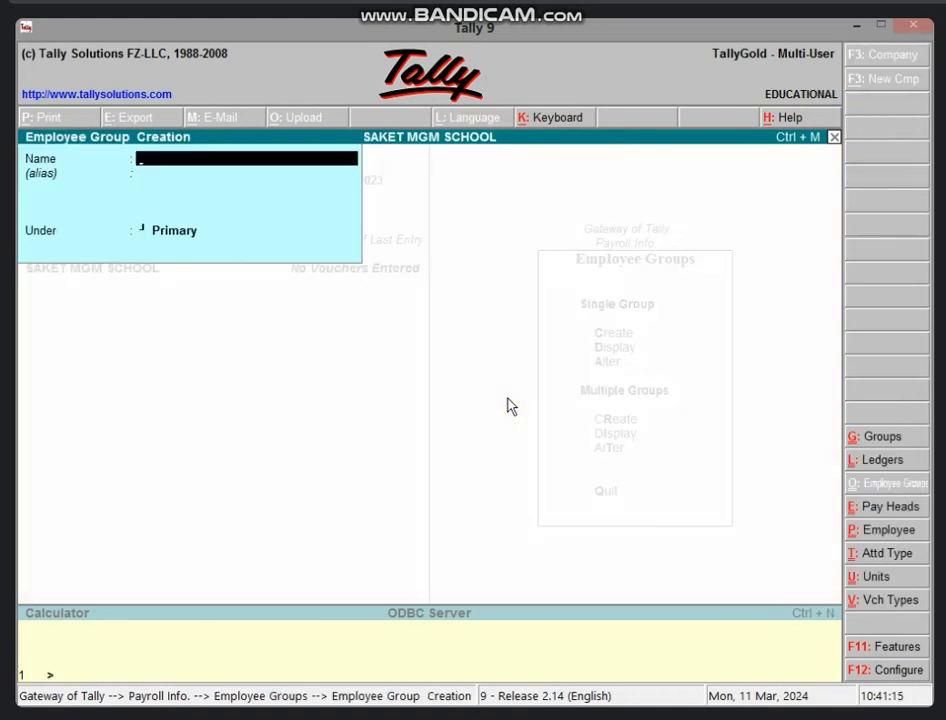
pyautogui.write('TEACHER')
pyautogui.press('Return')
pyautogui.press('Return')
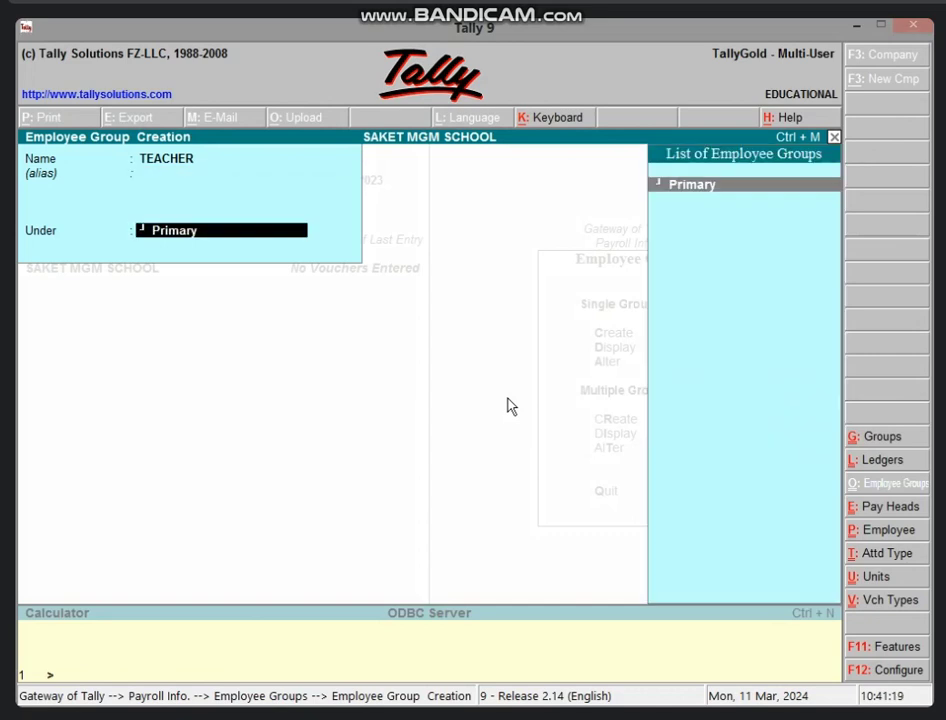
pyautogui.press('Return')
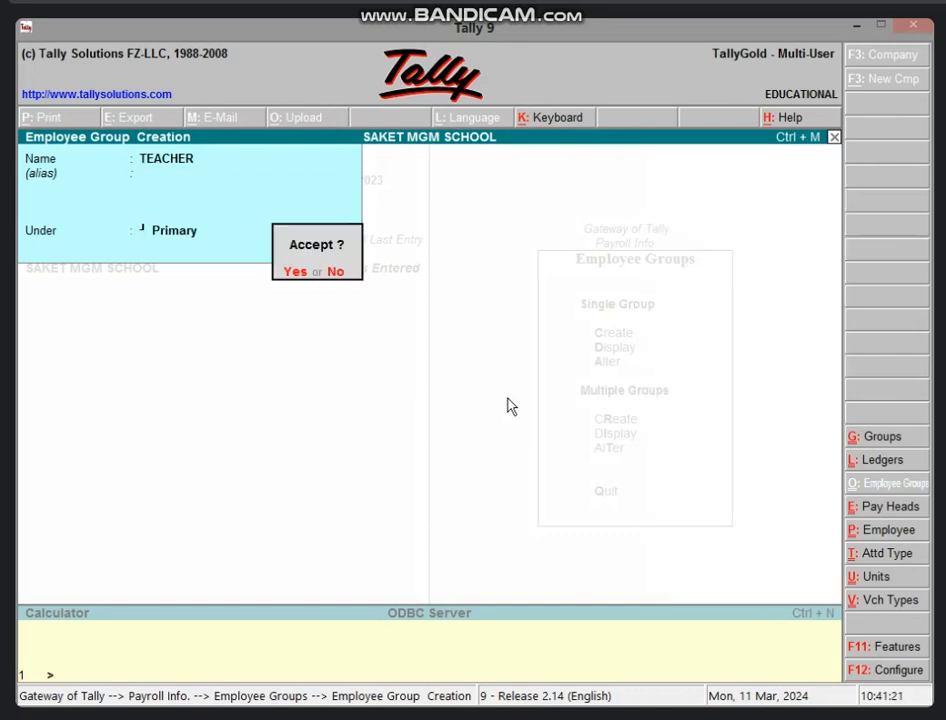
# Create employee group DEO under Primary and close group creation
pyautogui.press('Return')
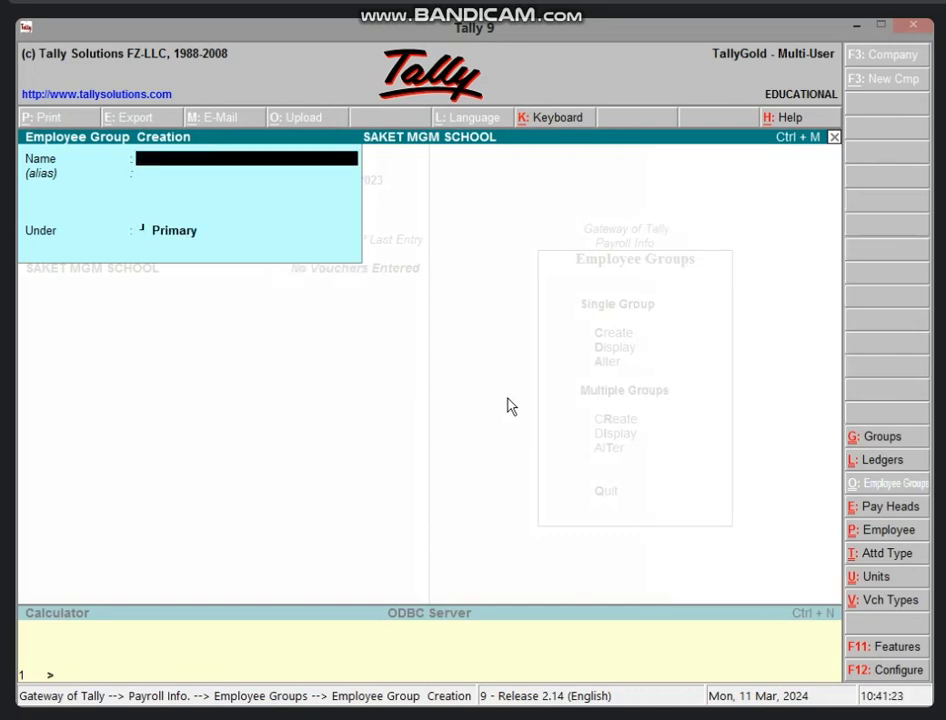
pyautogui.write('DEO')
pyautogui.press('Return')
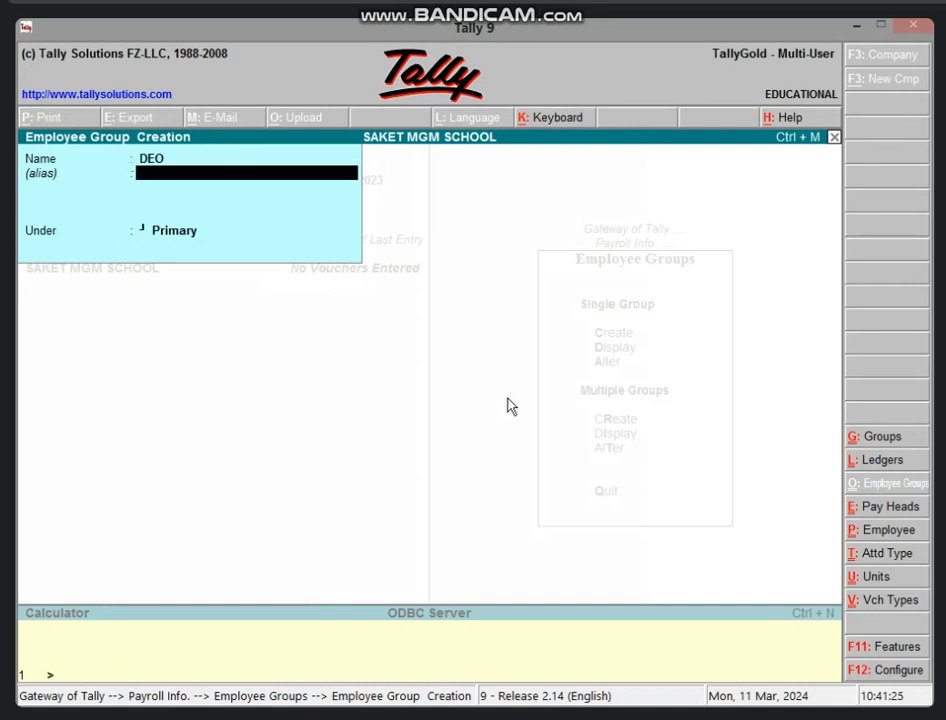
pyautogui.press('Return')
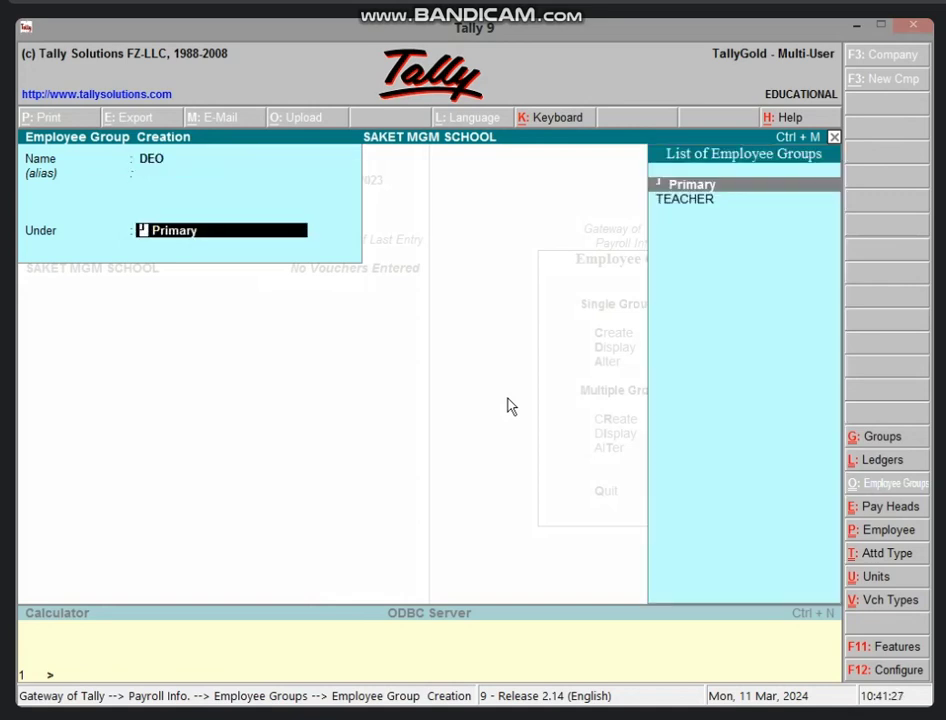
pyautogui.press('Return')
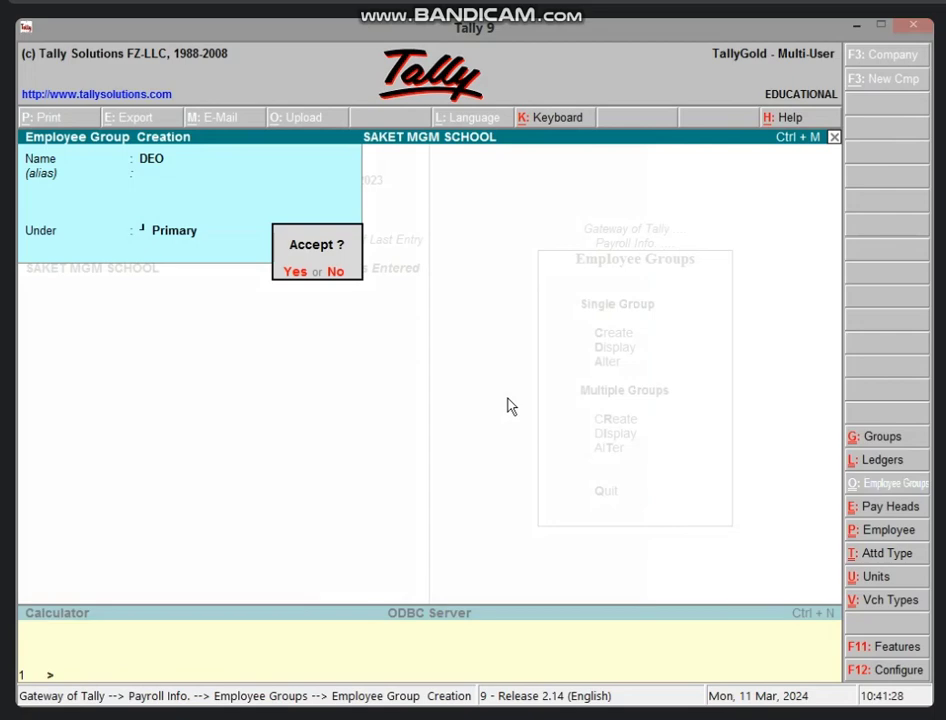
pyautogui.press('Return')
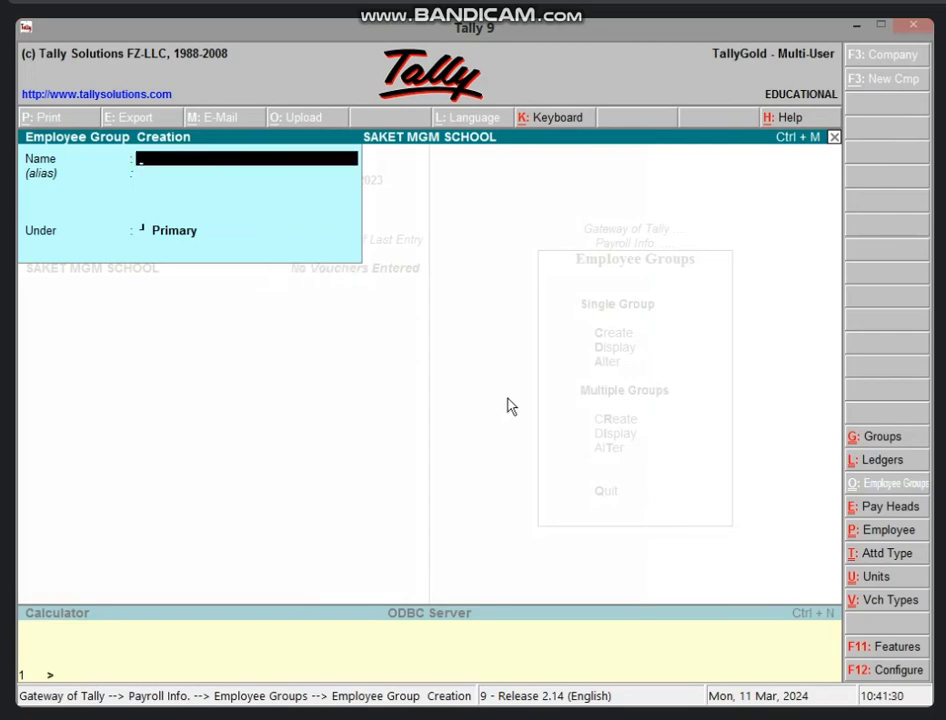
pyautogui.press('Escape')
pyautogui.press('Return')
# Start a new employee under the TEACHER group with the employee's name and number 3
pyautogui.press('Escape')
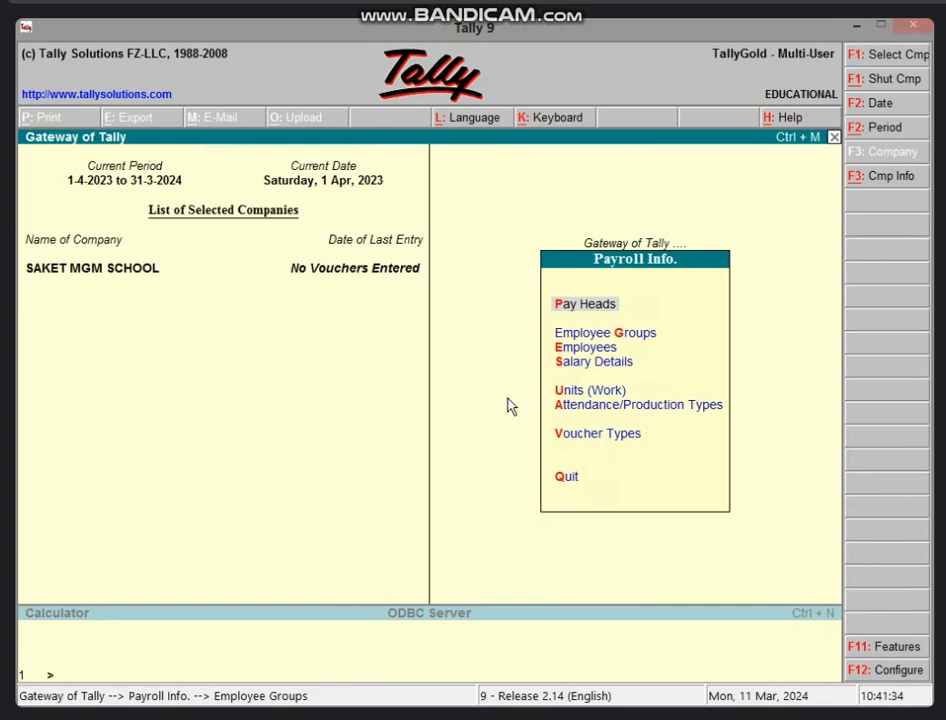
pyautogui.press('Down')
pyautogui.press('Down')
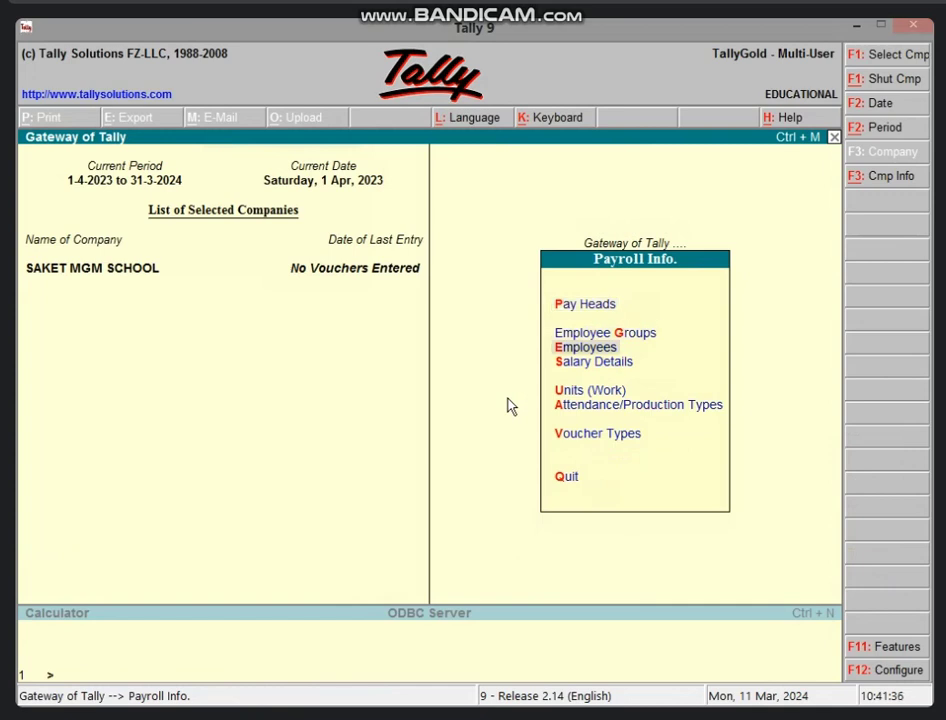
pyautogui.press('Return')
pyautogui.press('Return')
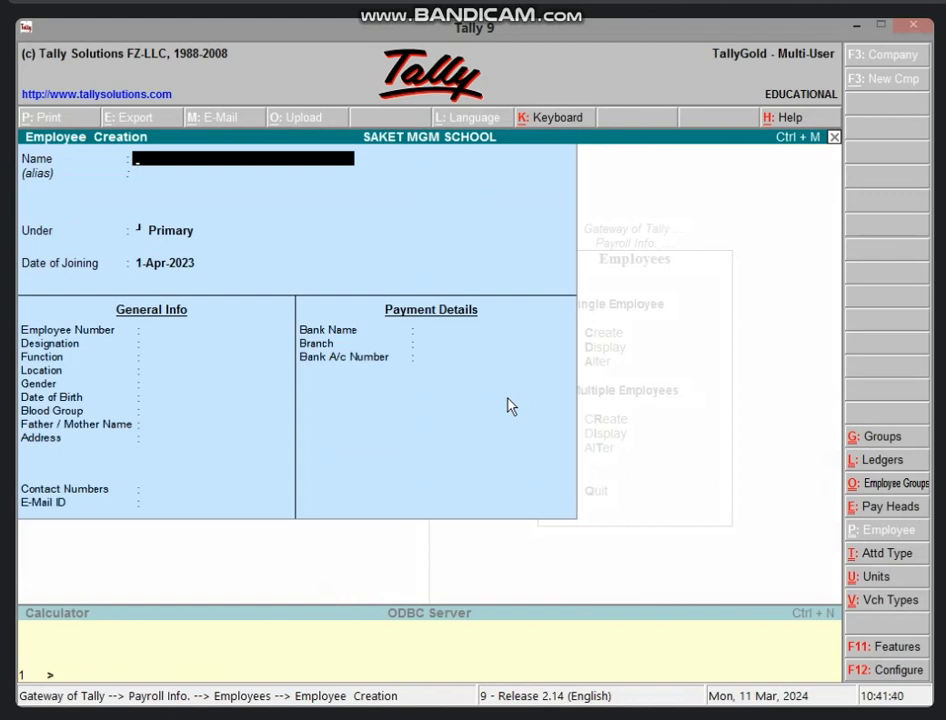
pyautogui.write('T NISHA')
pyautogui.press('Return')
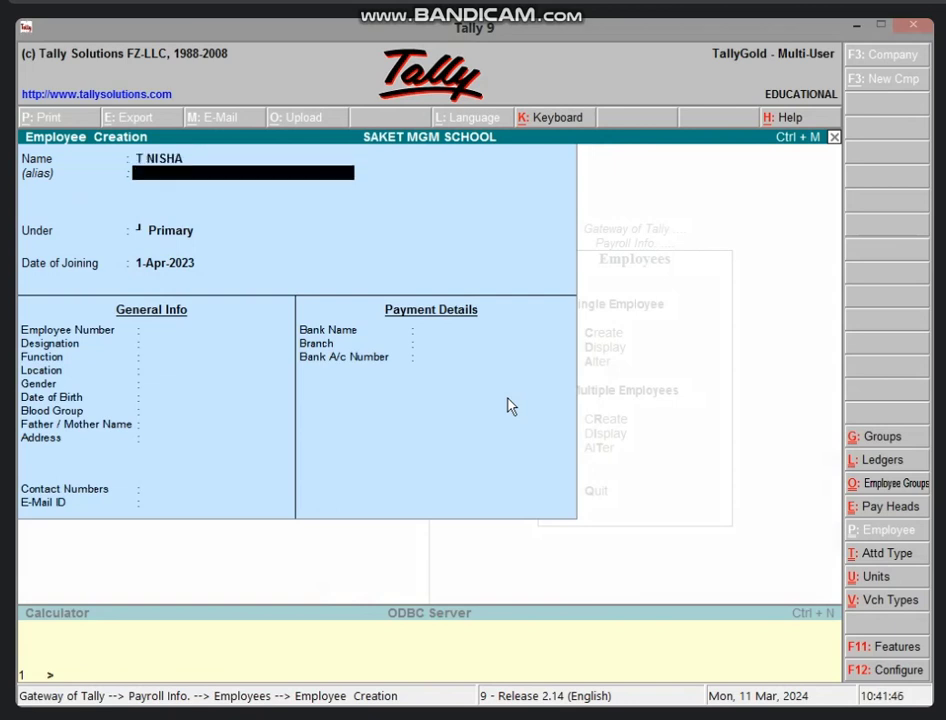
pyautogui.press('Return')
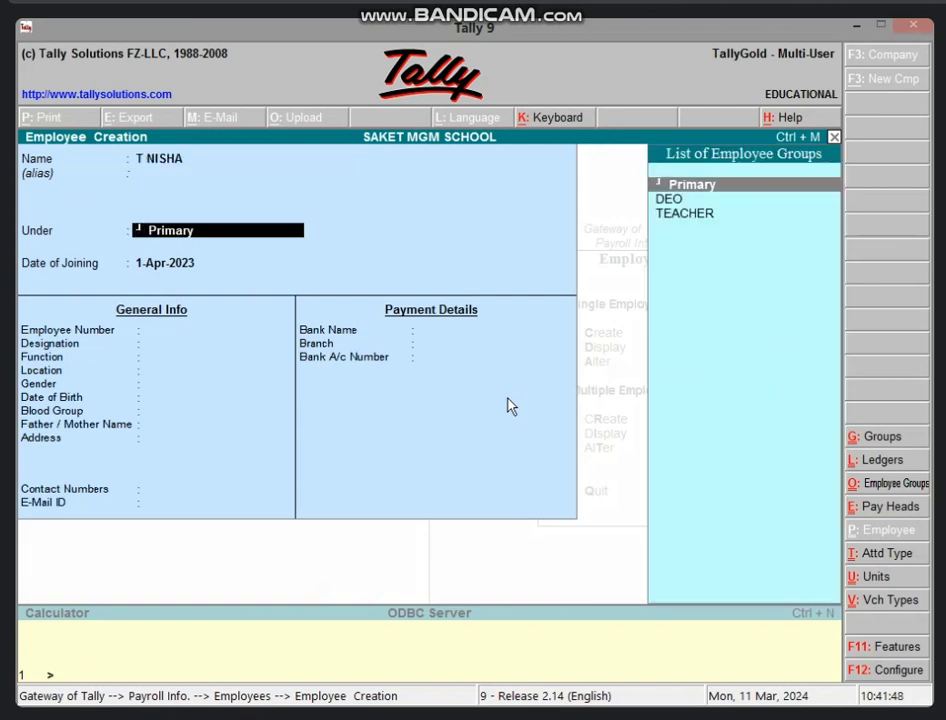
pyautogui.press('Down')
pyautogui.press('Down')
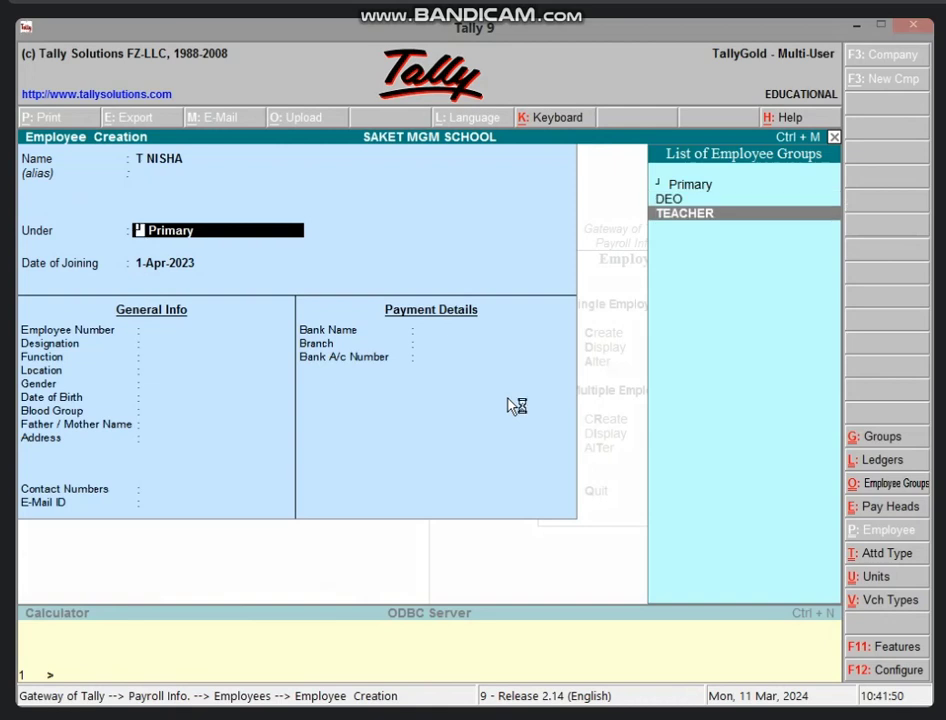
pyautogui.press('Return')
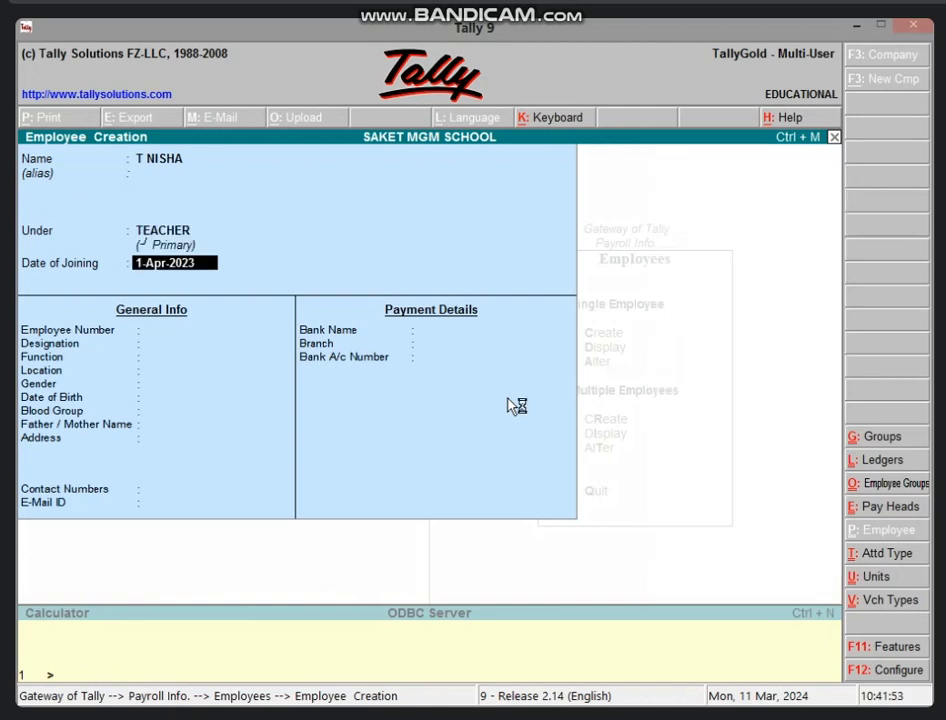
pyautogui.press('Return')
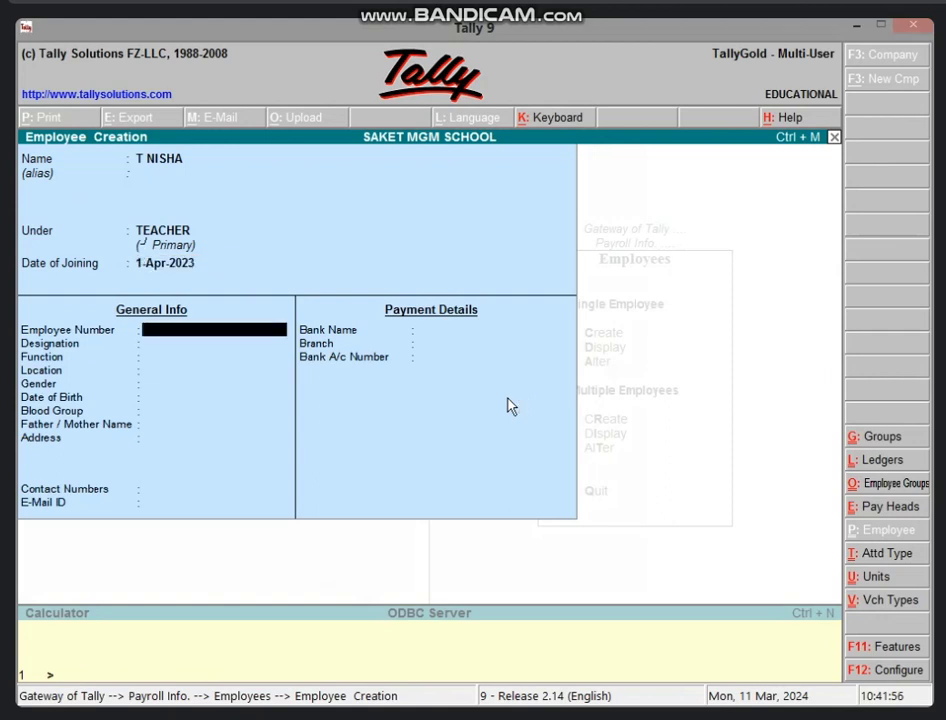
pyautogui.write('3')
pyautogui.press('Return')
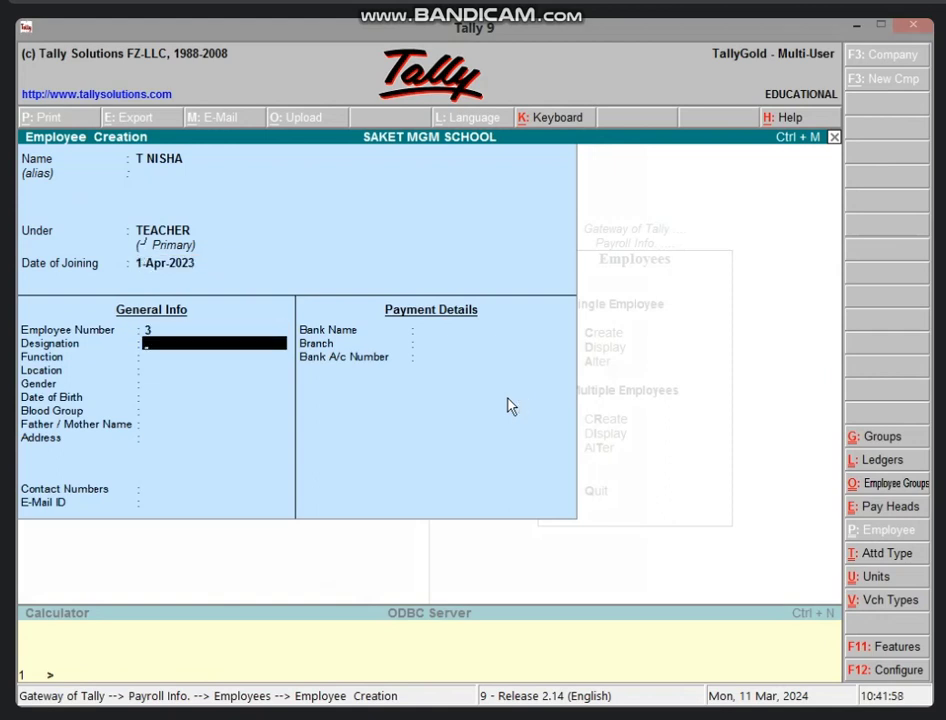
# Give the employee designation TEACHER, function HINDI, location STAFF ROOM, and save
pyautogui.write('TEACHER')
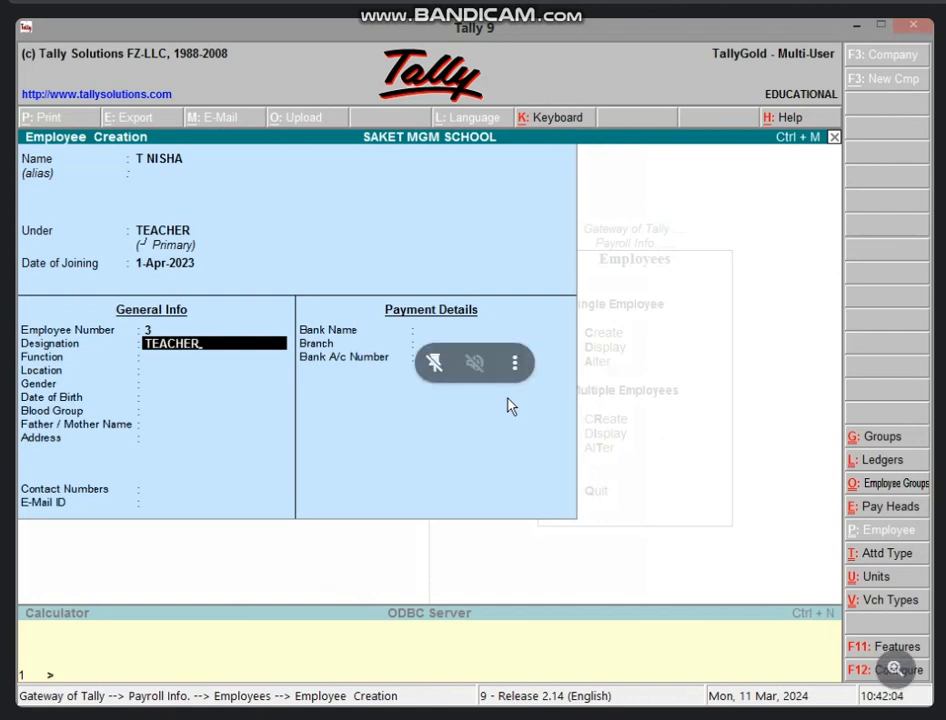
pyautogui.press('Return')
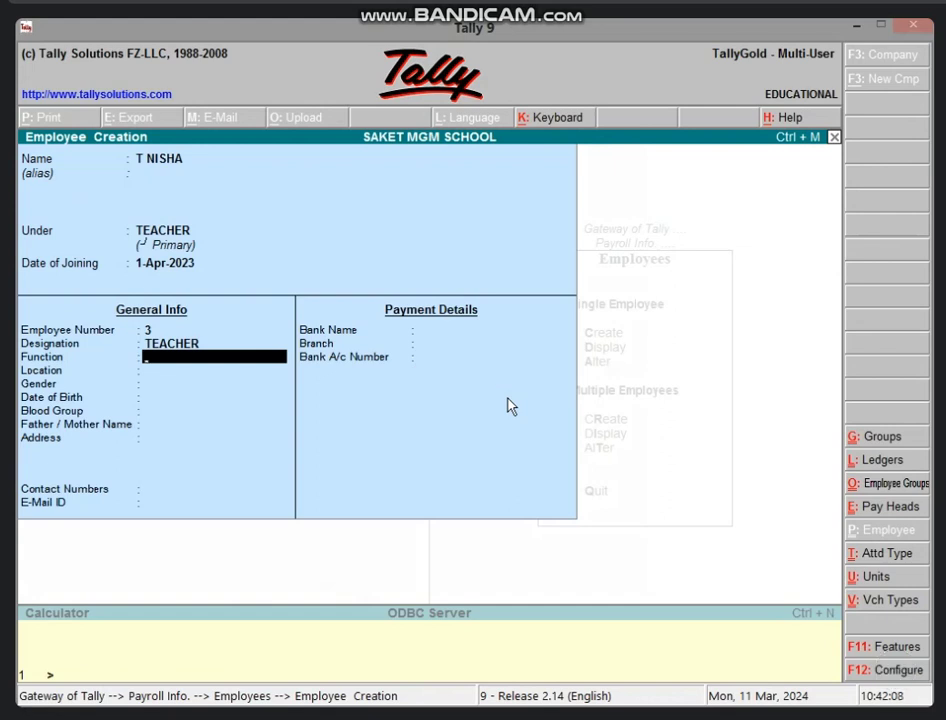
pyautogui.write('HINDI')
pyautogui.press('Return')
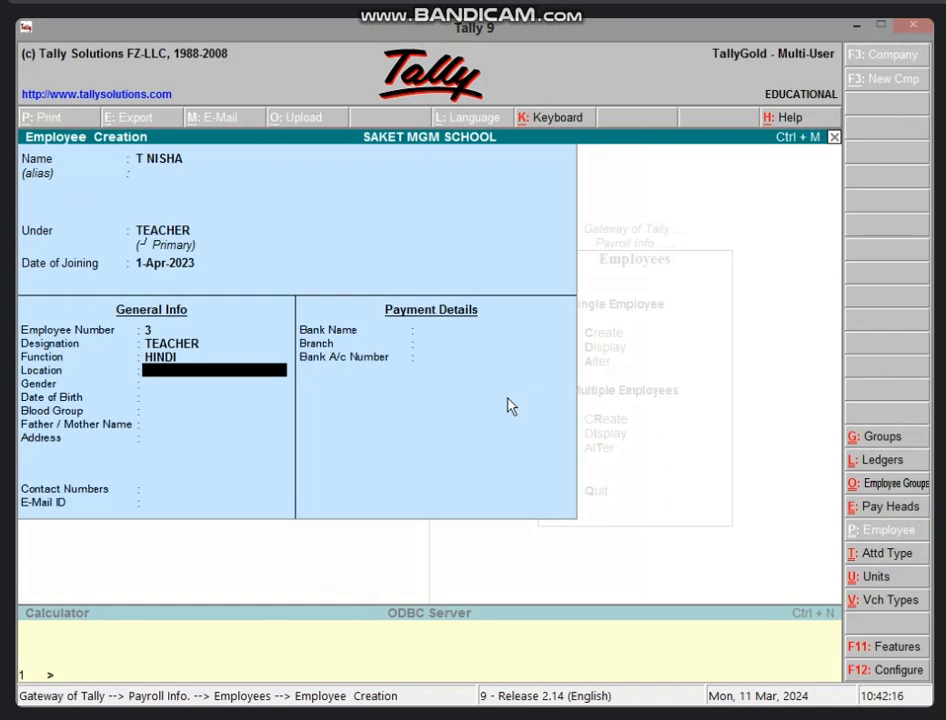
pyautogui.write('STAFF ROOM')
pyautogui.press('Return')
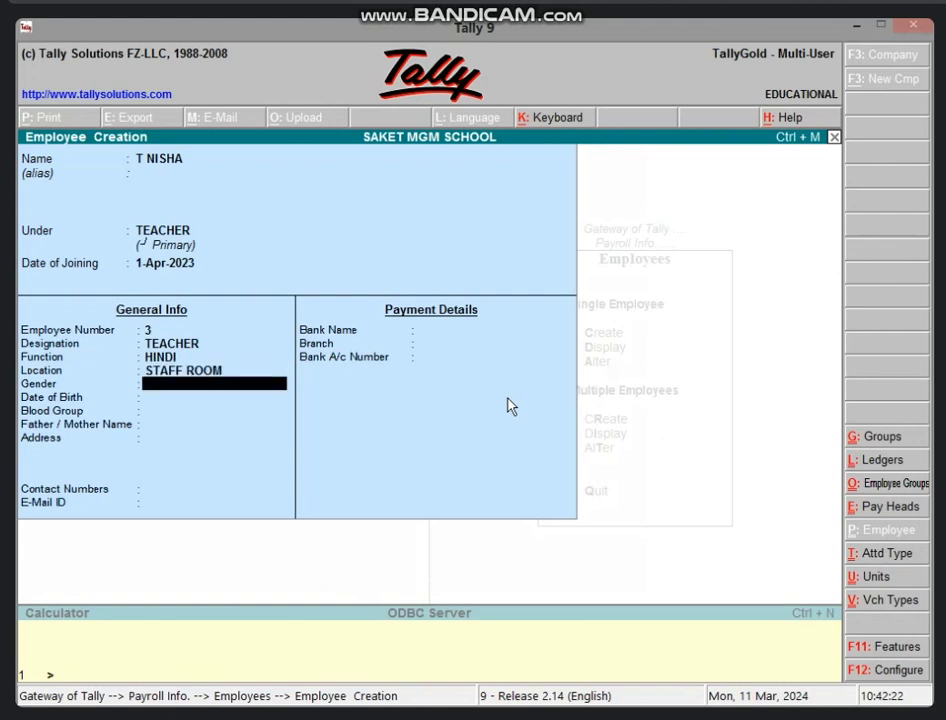
pyautogui.press('Return')
pyautogui.press('Return')
pyautogui.press('Return')
pyautogui.press('Return')
pyautogui.press('Return')
pyautogui.press('Return')
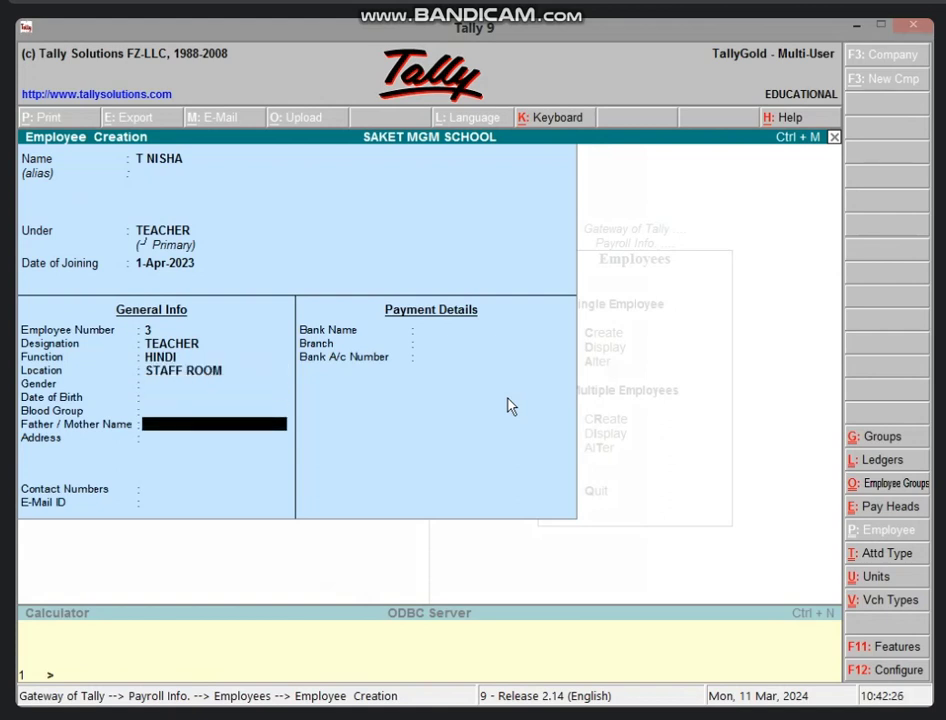
pyautogui.press('Return')
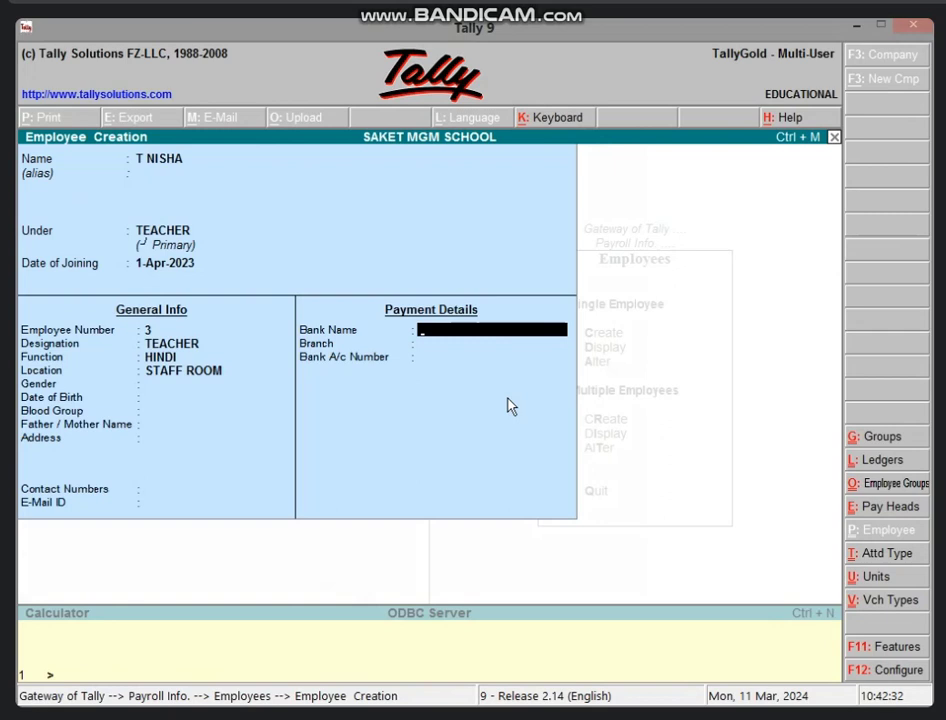
pyautogui.press('Return')
pyautogui.press('Return')
pyautogui.press('Return')
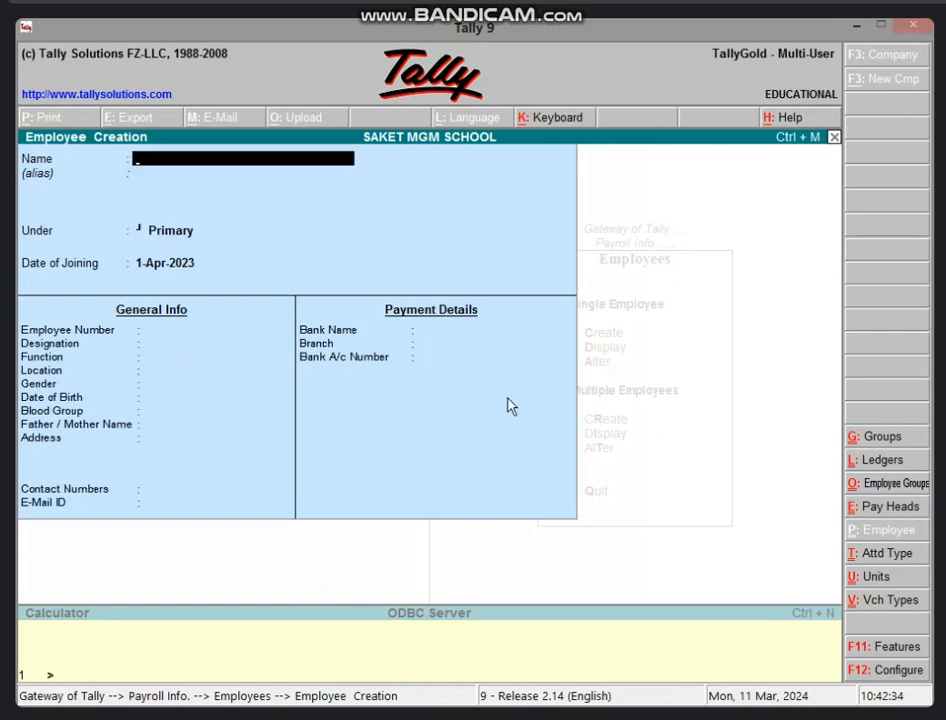
pyautogui.press('Escape')
pyautogui.press('Return')
# Start payroll voucher 1 from Cash with a SALARY line of 8,000 for the employee
pyautogui.press('Escape')
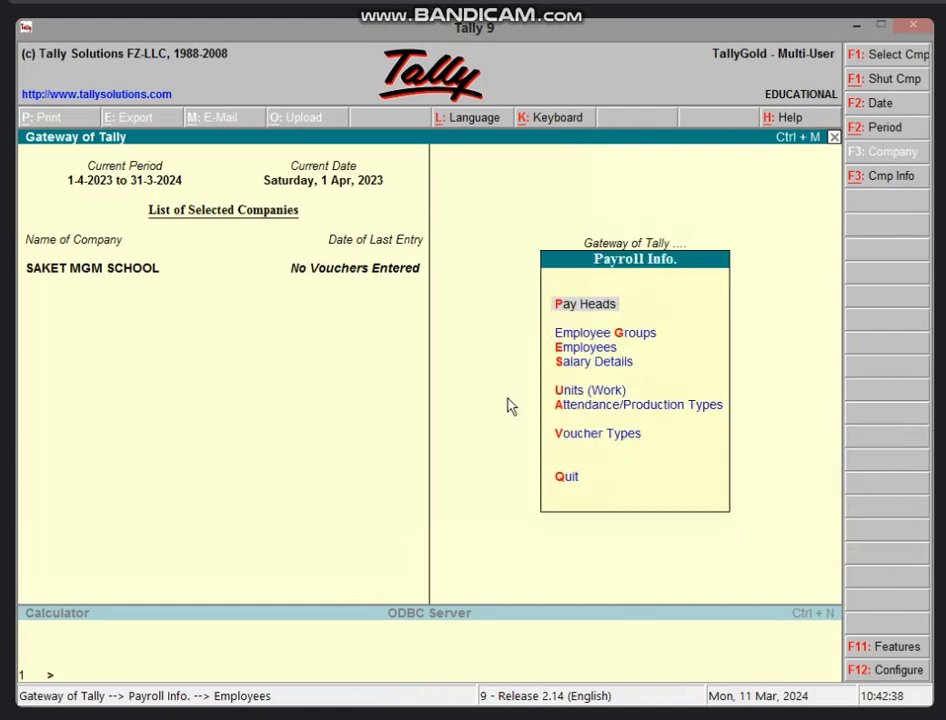
pyautogui.press('Escape')
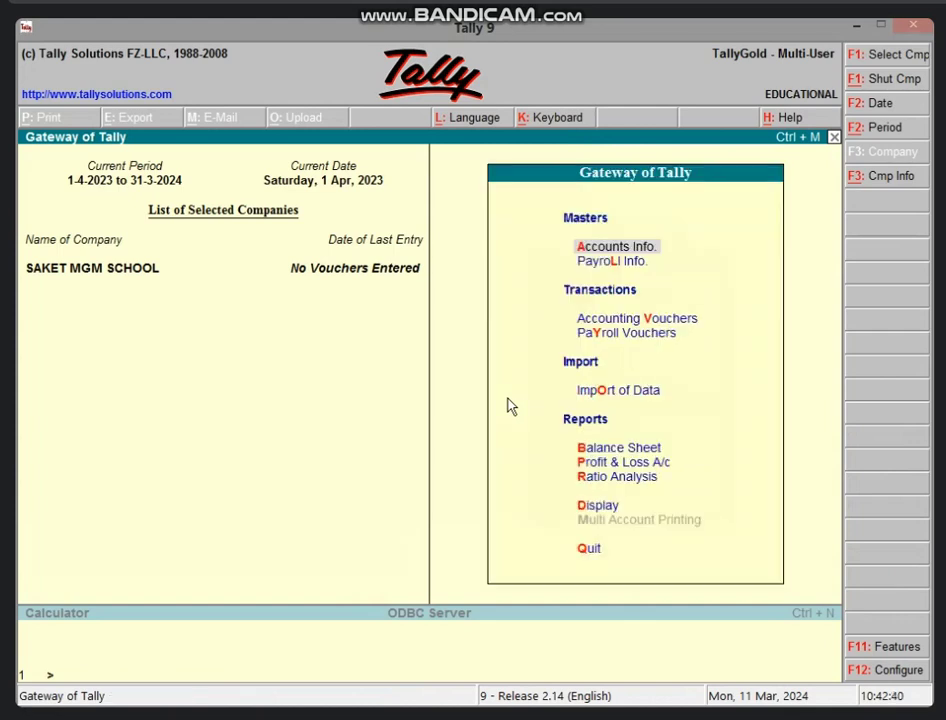
pyautogui.press('y')
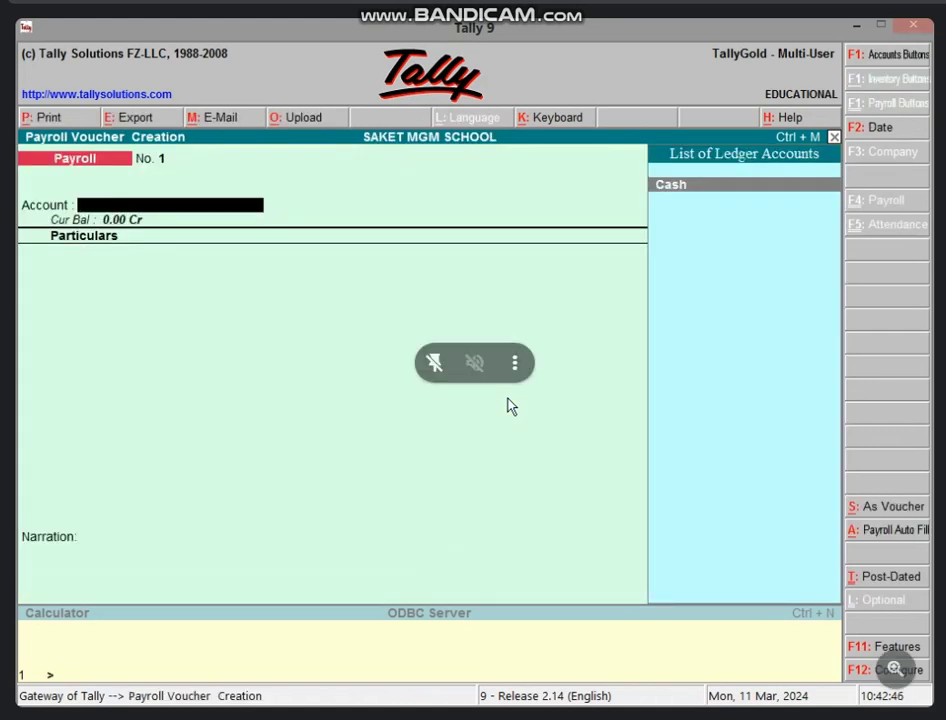
pyautogui.press('Return')
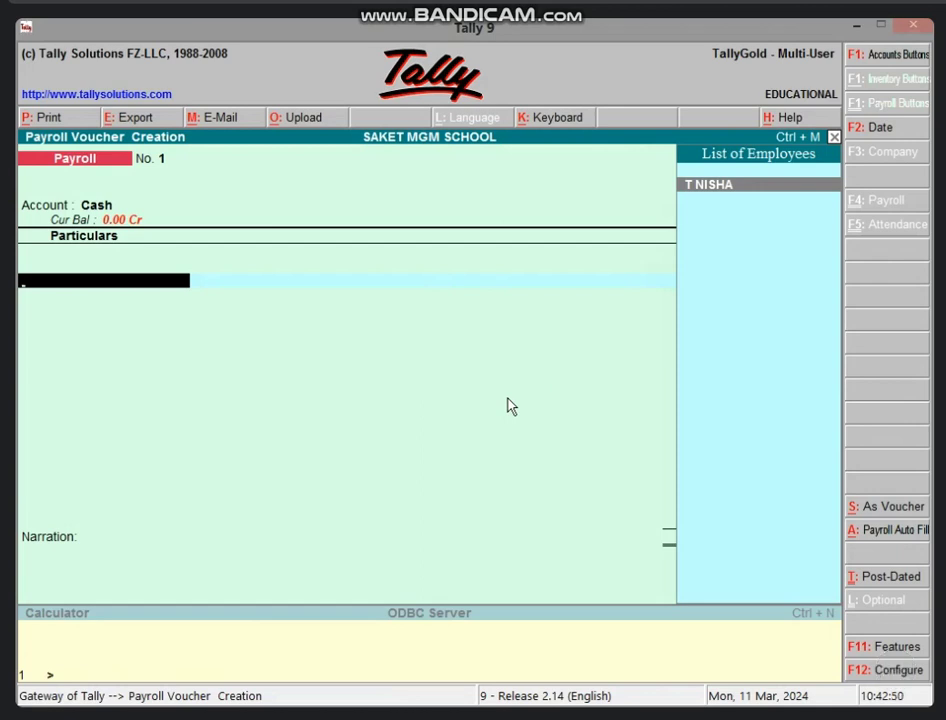
pyautogui.press('Return')
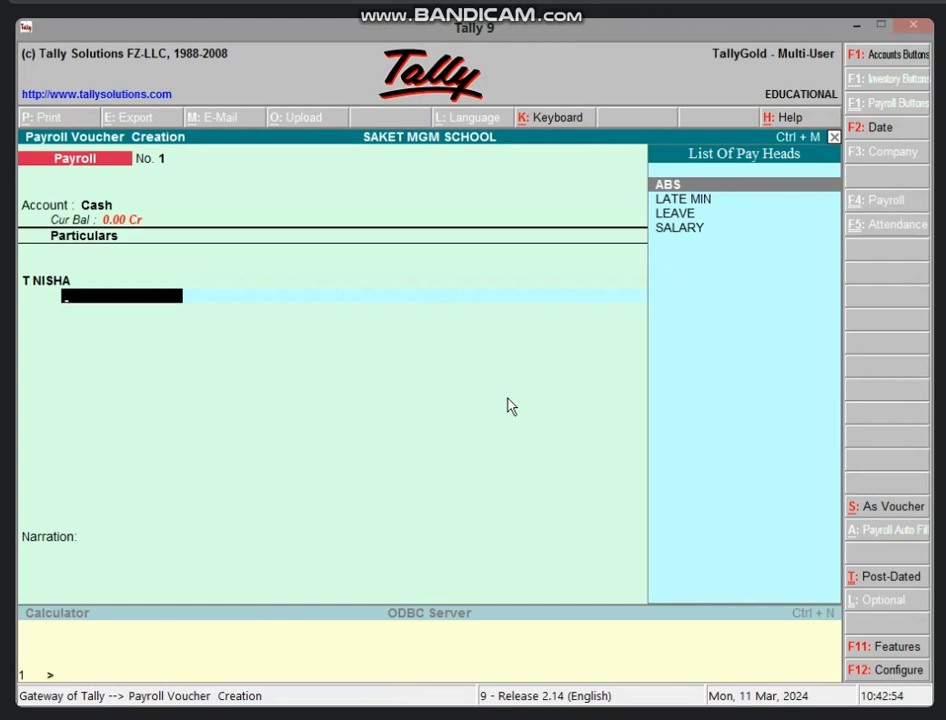
pyautogui.press('Down')
pyautogui.press('Down')
pyautogui.press('Down')
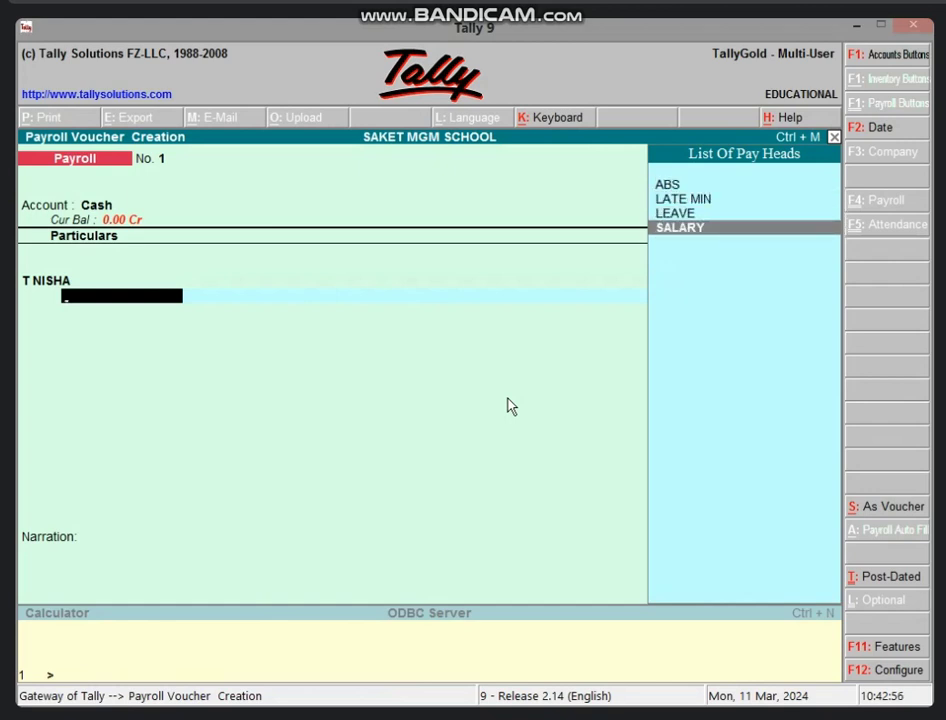
pyautogui.press('Return')
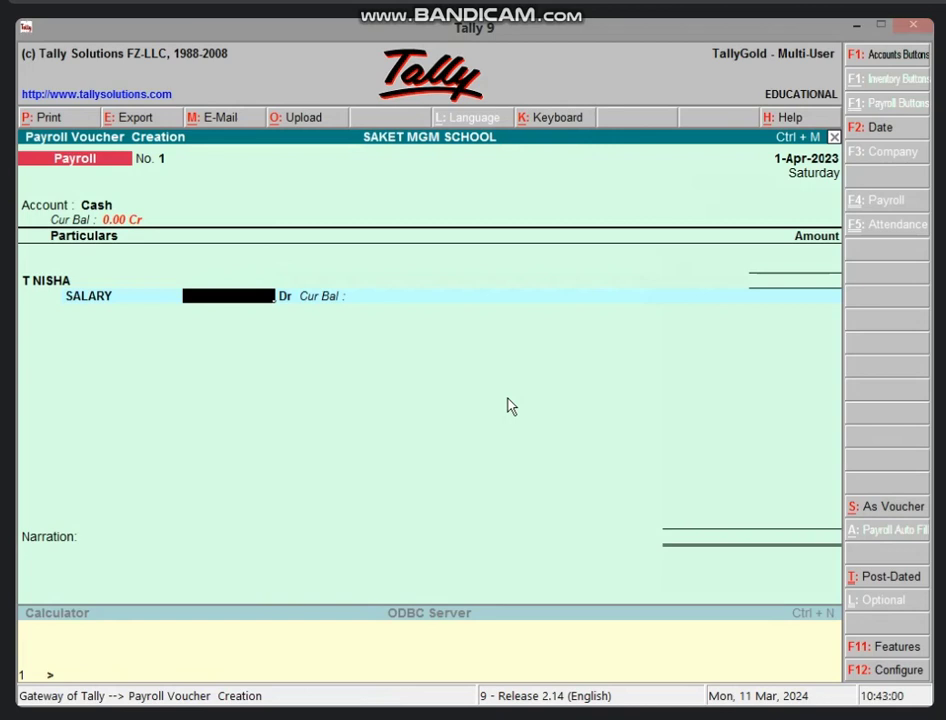
pyautogui.write('8000')
pyautogui.press('Return')
pyautogui.press('Return')
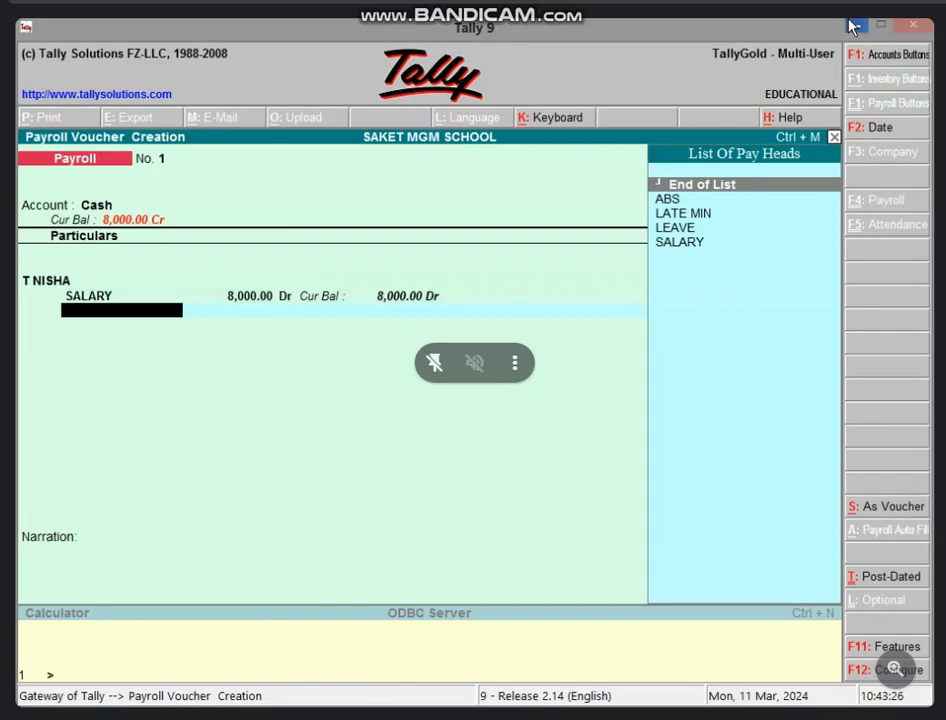
# Minimize Tally and open the '10.30 TO 11.00 SALARY LIST' workbook in Excel 2013 on Sheet1
pyautogui.click(856, 24)
pyautogui.rightClick(464, 352)
pyautogui.click(476, 401)
pyautogui.rightClick(481, 327)
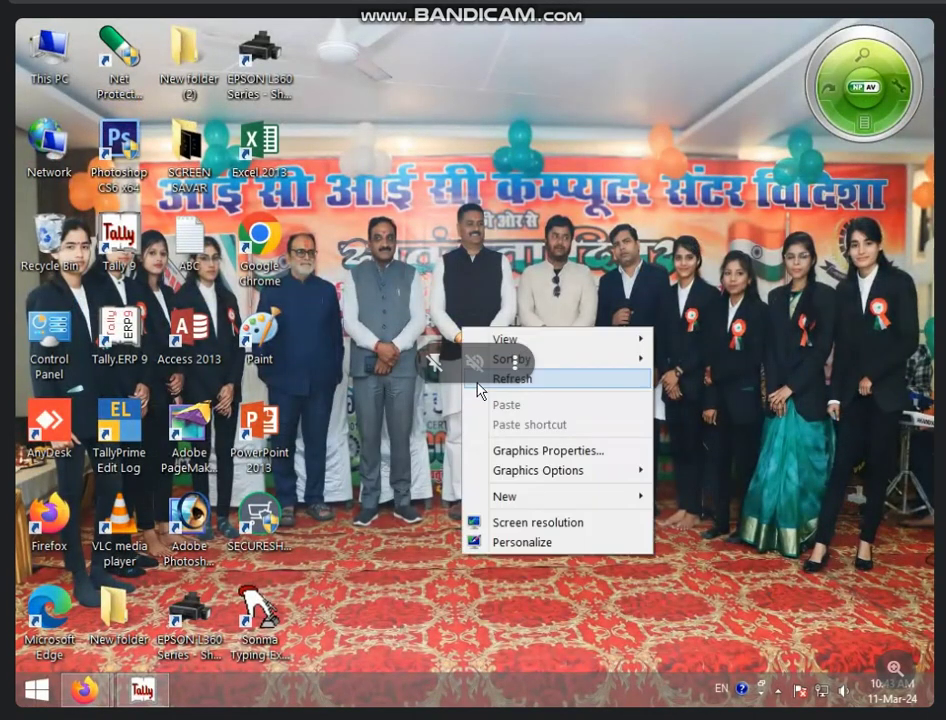
pyautogui.click(481, 378)
pyautogui.rightClick(479, 299)
pyautogui.click(505, 349)
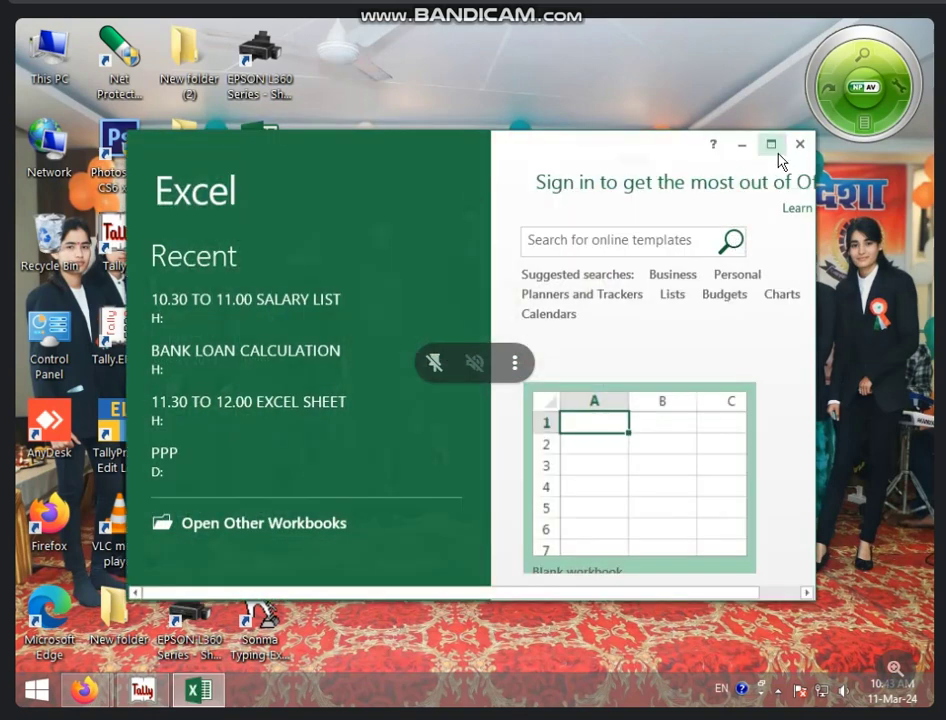
pyautogui.click(777, 150)
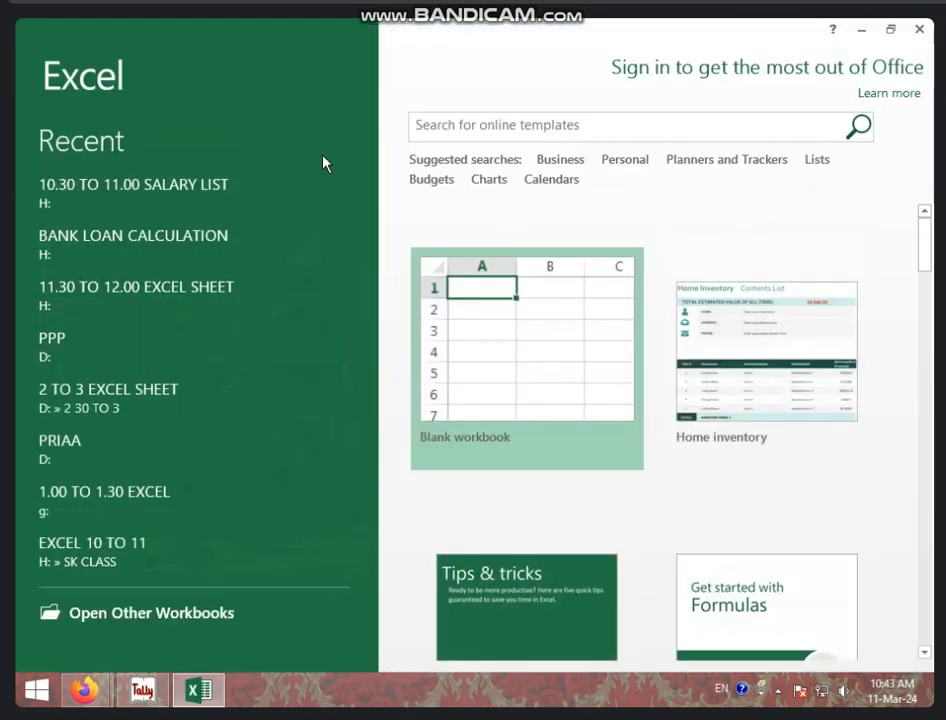
pyautogui.click(205, 183)
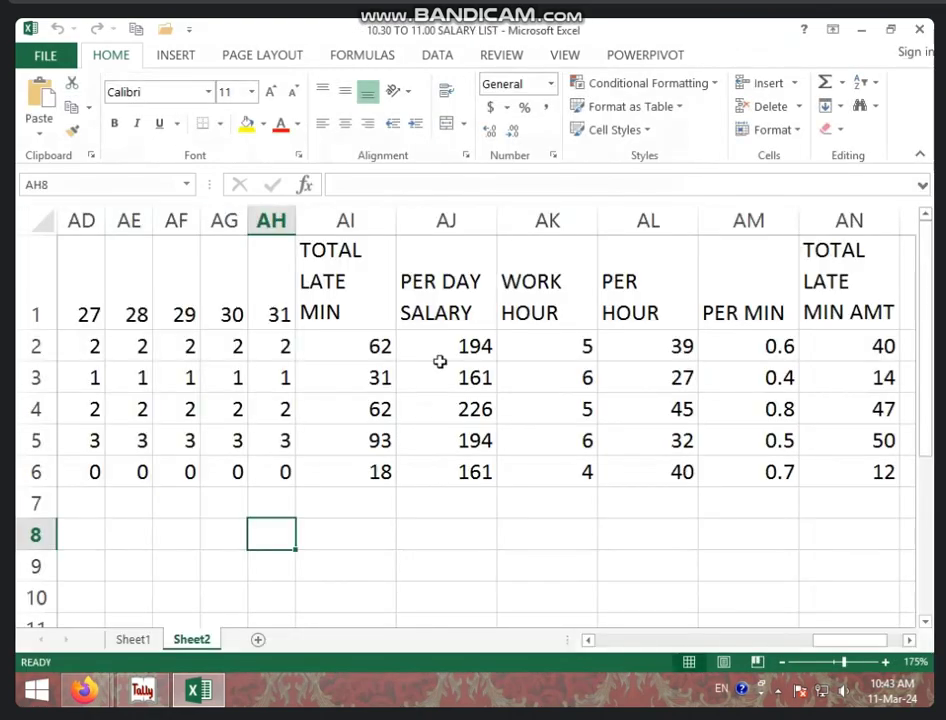
pyautogui.click(134, 640)
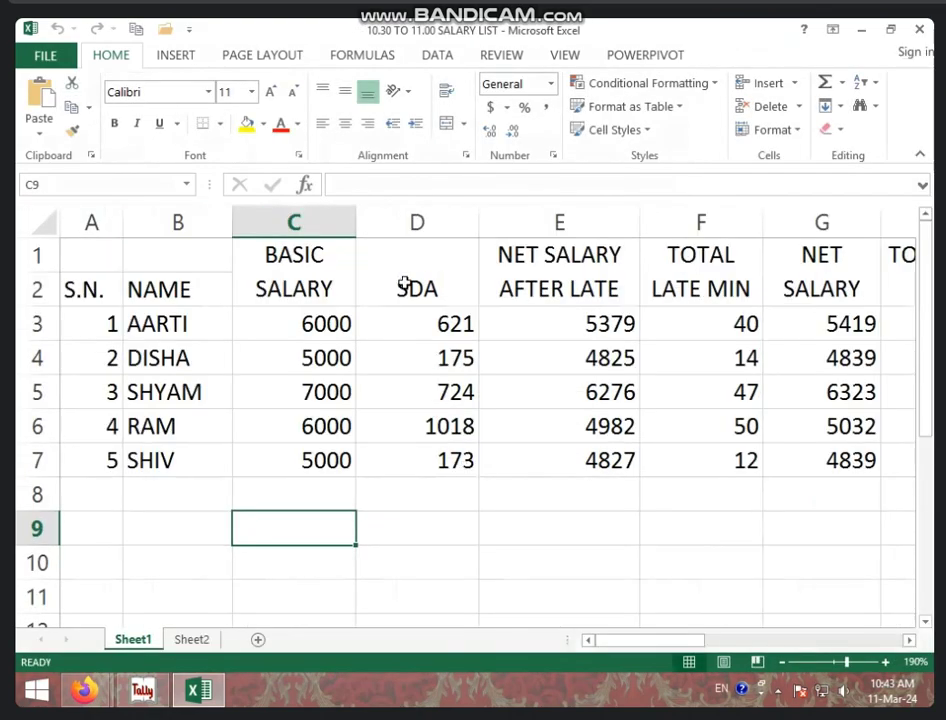
# Delete columns D–F, then clear the net salary, total present and old attendance marks
pyautogui.moveTo(416, 220); pyautogui.dragTo(659, 221)
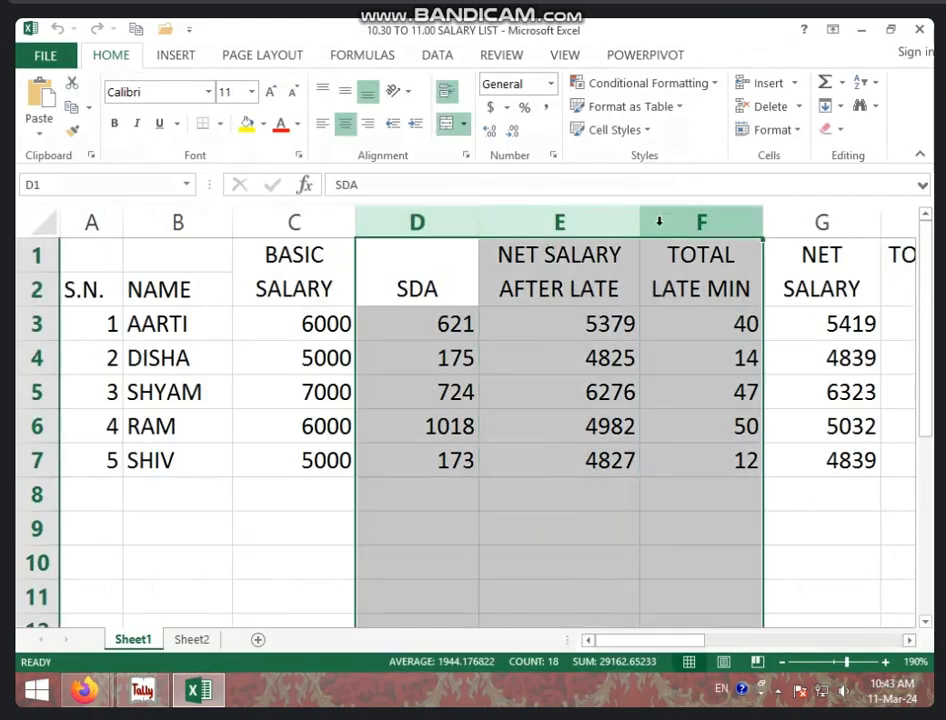
pyautogui.rightClick(659, 221)
pyautogui.click(667, 373)
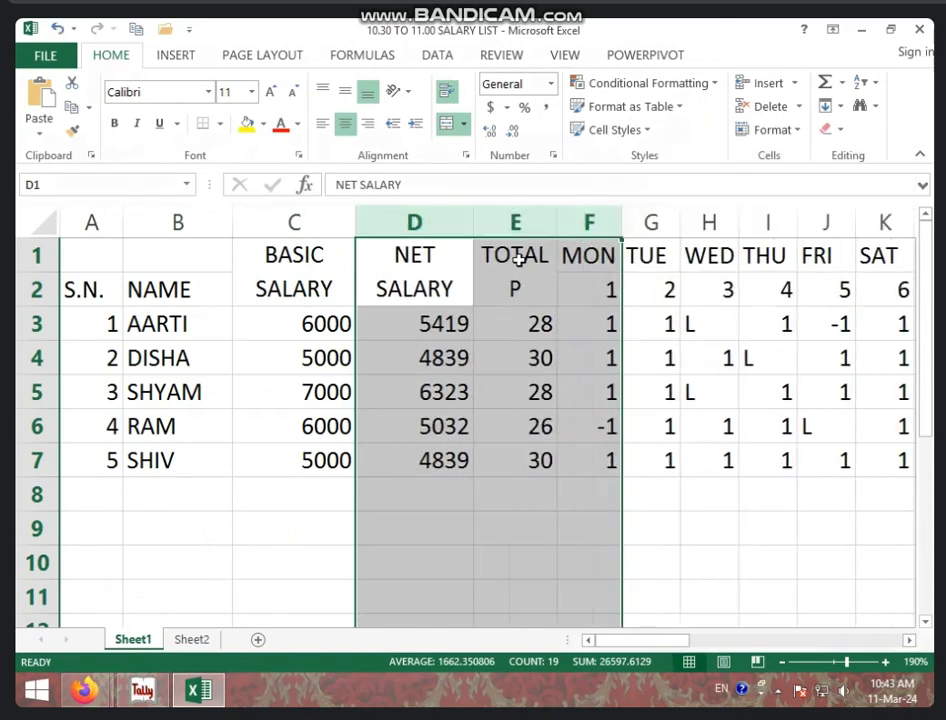
pyautogui.moveTo(443, 219); pyautogui.dragTo(416, 220)
pyautogui.moveTo(450, 317); pyautogui.dragTo(521, 460)
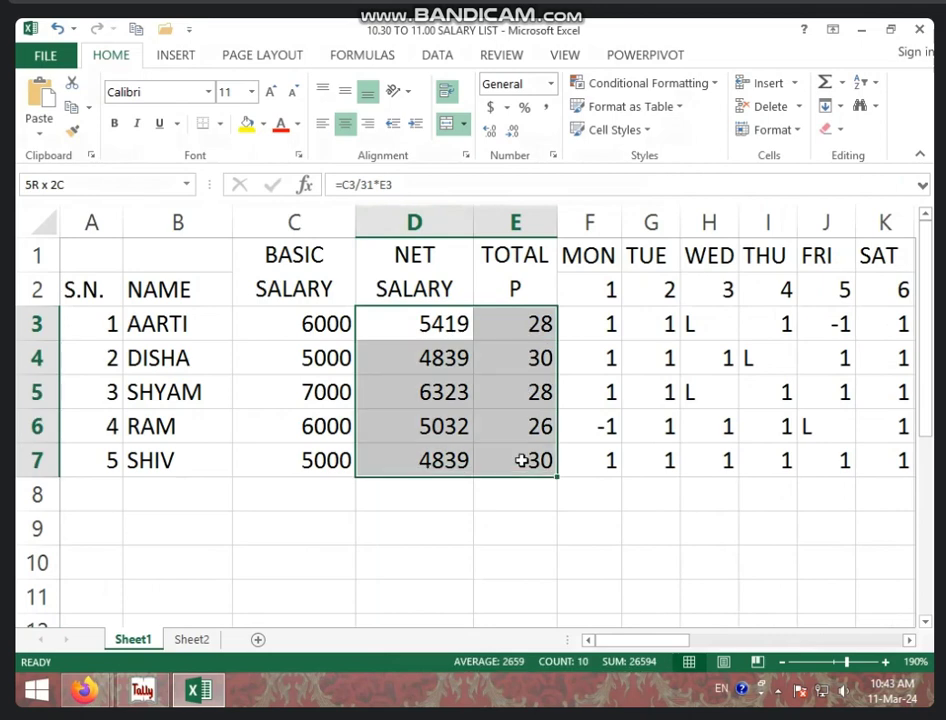
pyautogui.press('Delete')
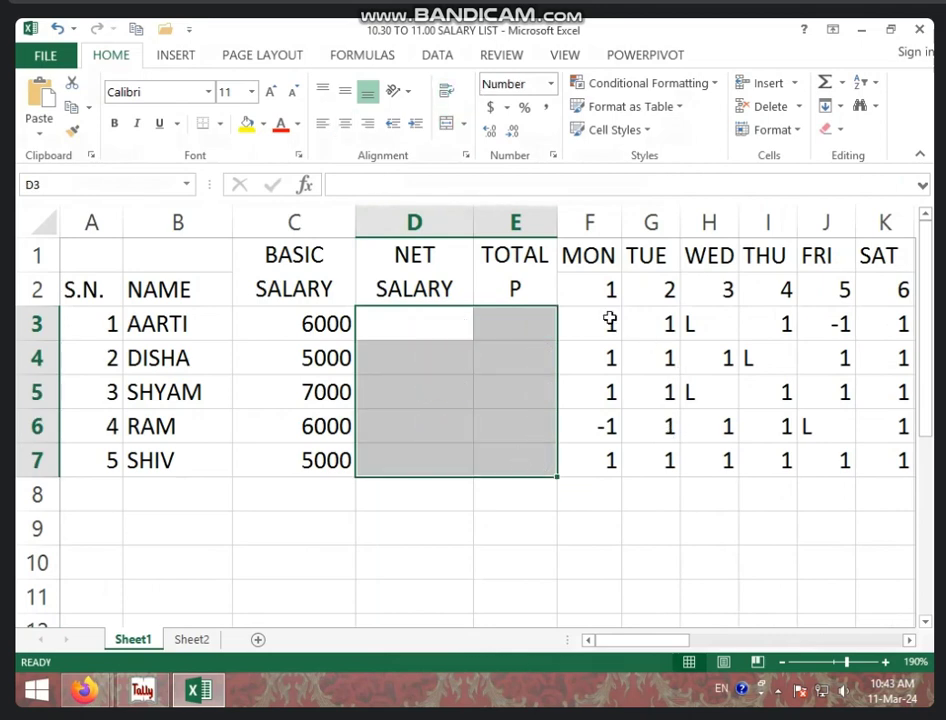
pyautogui.moveTo(610, 320); pyautogui.dragTo(923, 477)
pyautogui.press('Delete')
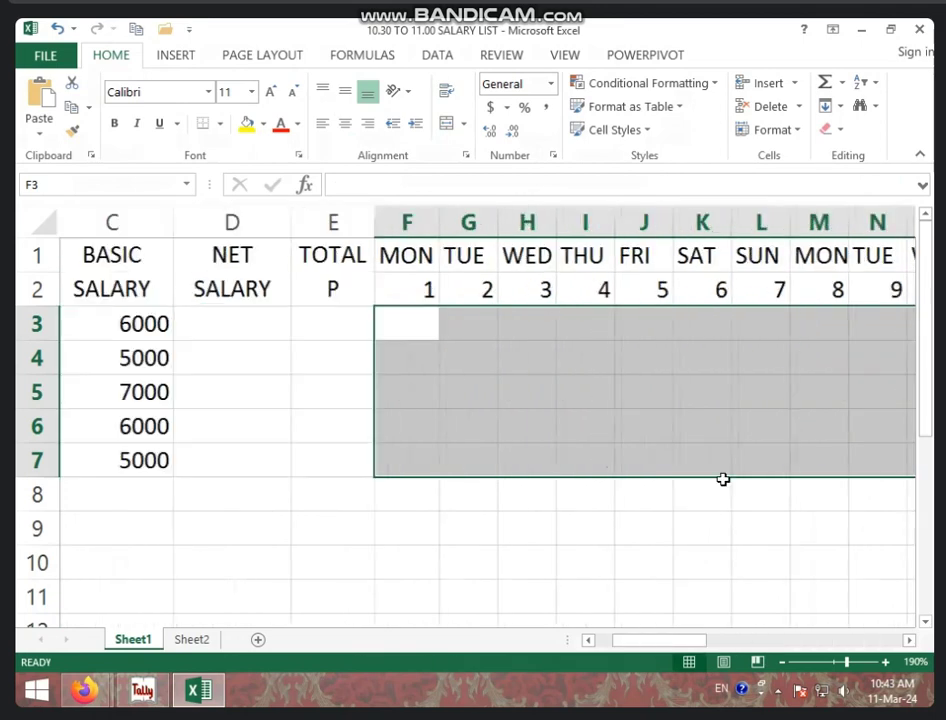
pyautogui.click(610, 532)
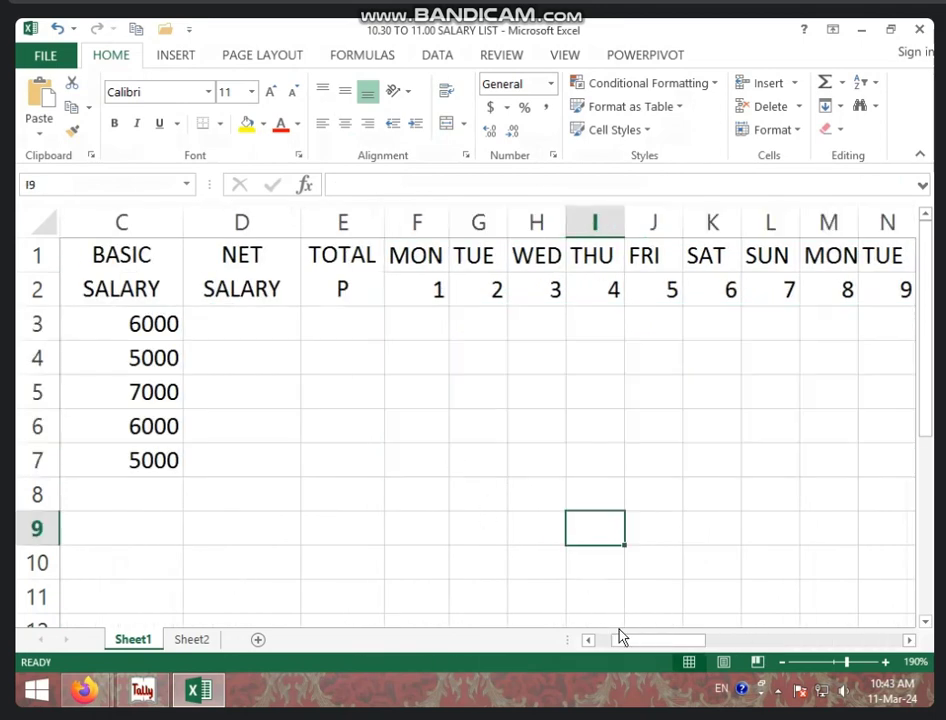
pyautogui.moveTo(620, 636); pyautogui.dragTo(598, 640)
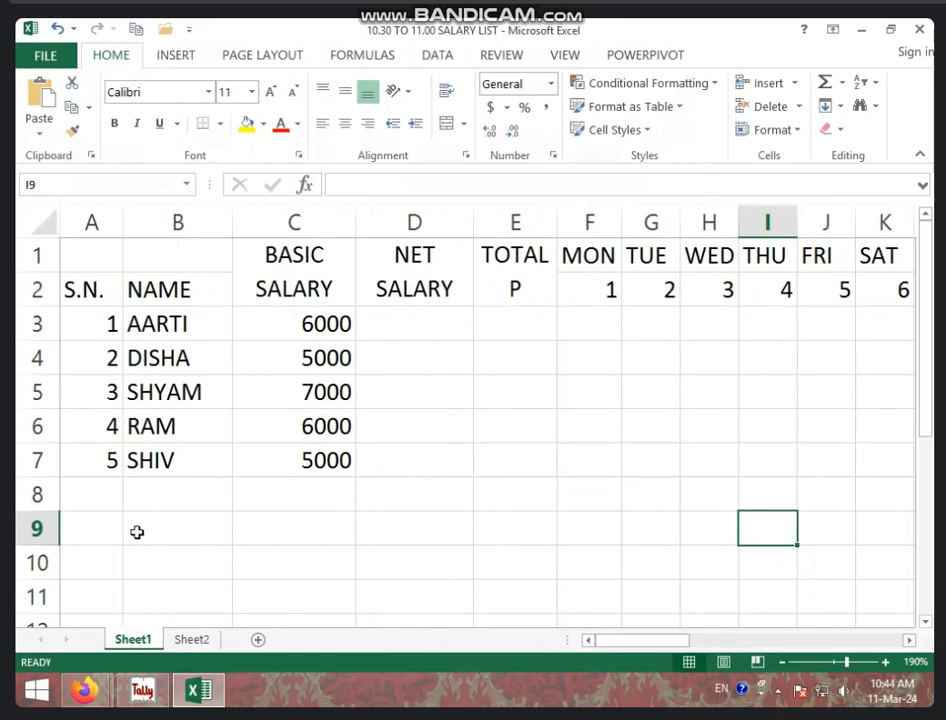
# Enter 1 for day 1 and fill it down all five employees and across every day
pyautogui.click(281, 312)
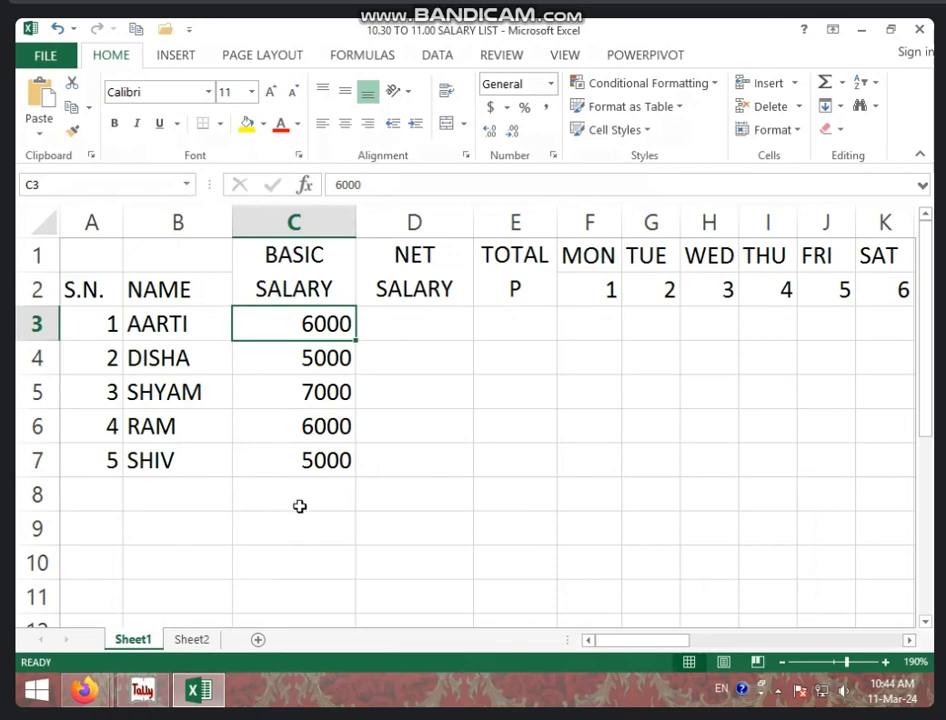
pyautogui.click(590, 323)
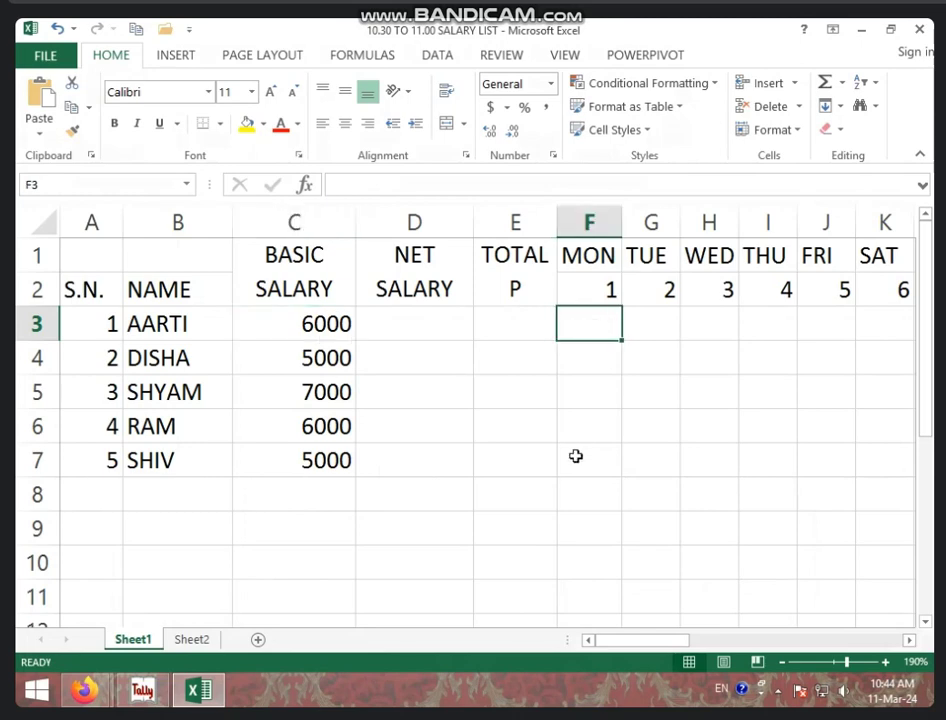
pyautogui.write('1')
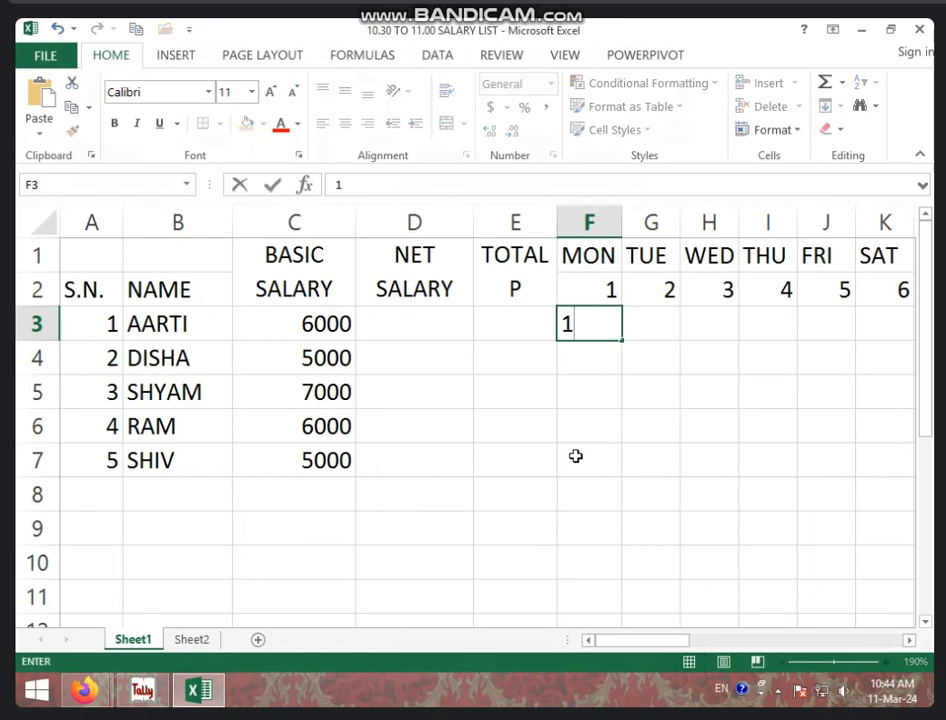
pyautogui.press('Return')
pyautogui.click(612, 331)
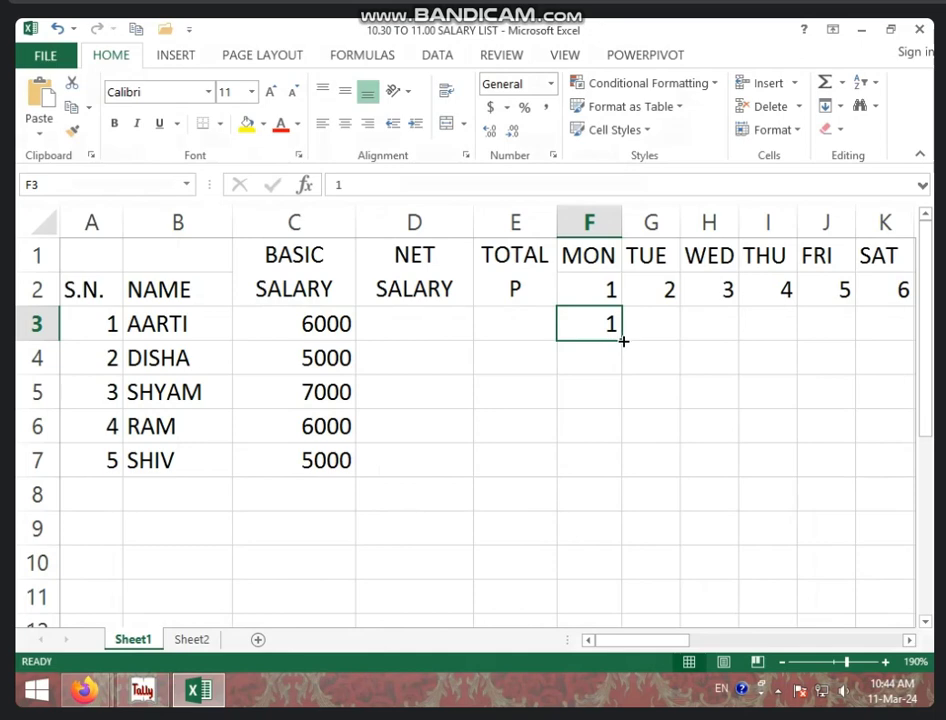
pyautogui.moveTo(622, 340); pyautogui.dragTo(620, 480)
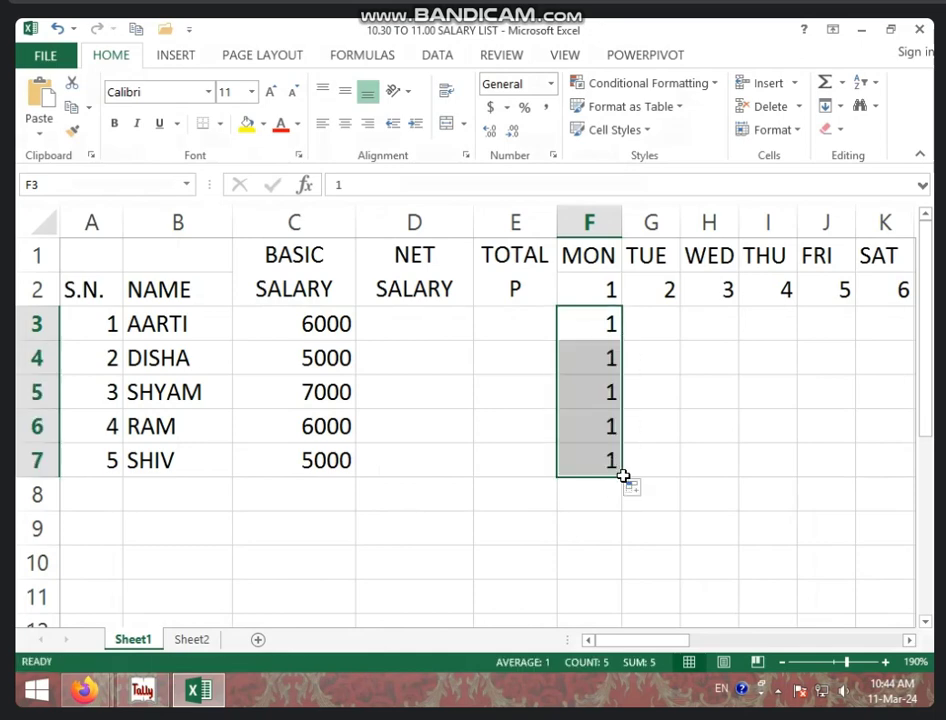
pyautogui.moveTo(622, 474); pyautogui.dragTo(760, 505)
pyautogui.click(568, 442)
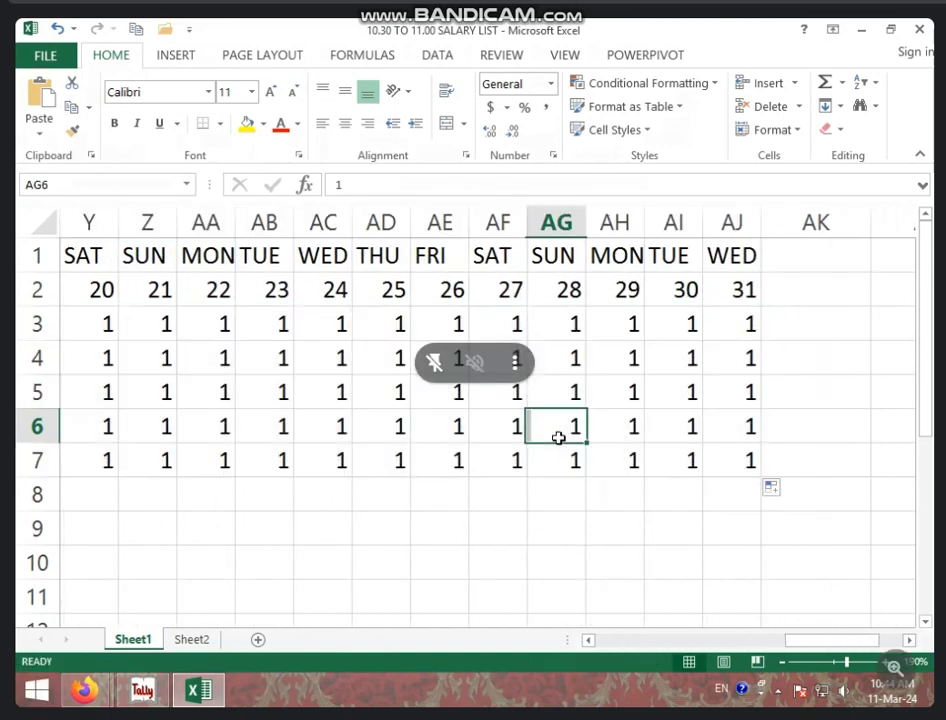
pyautogui.moveTo(815, 640); pyautogui.dragTo(652, 641)
# Mark L leave on scattered days such as day 5, day 7, day 10 and day 14, removing a stray L
pyautogui.click(662, 358)
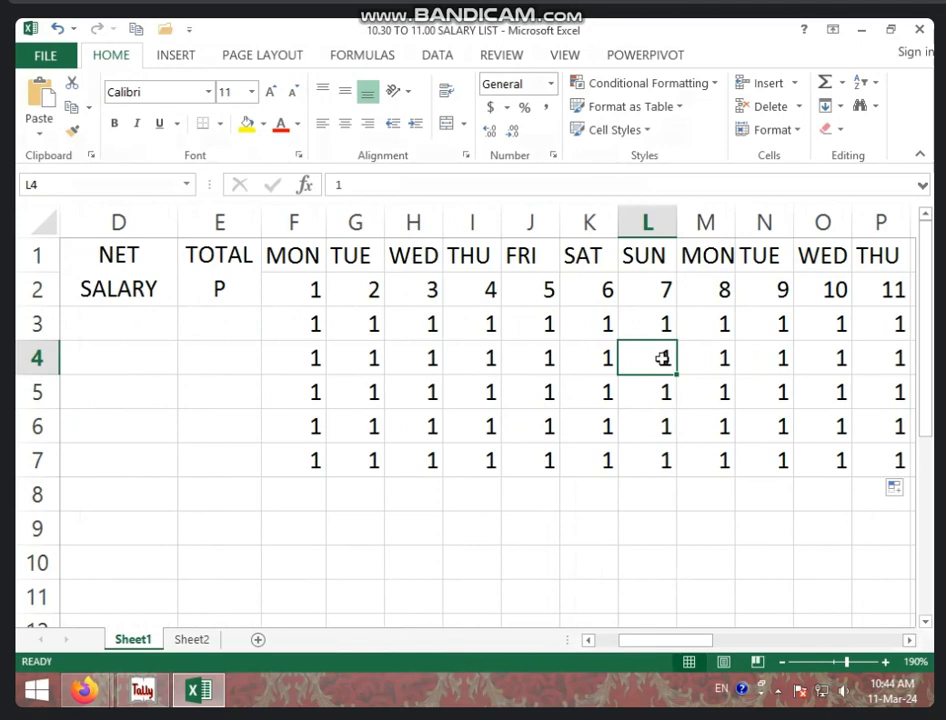
pyautogui.write('L')
pyautogui.press('Up')
pyautogui.press('Up')
pyautogui.press('Left')
pyautogui.press('Left')
pyautogui.press('Down')
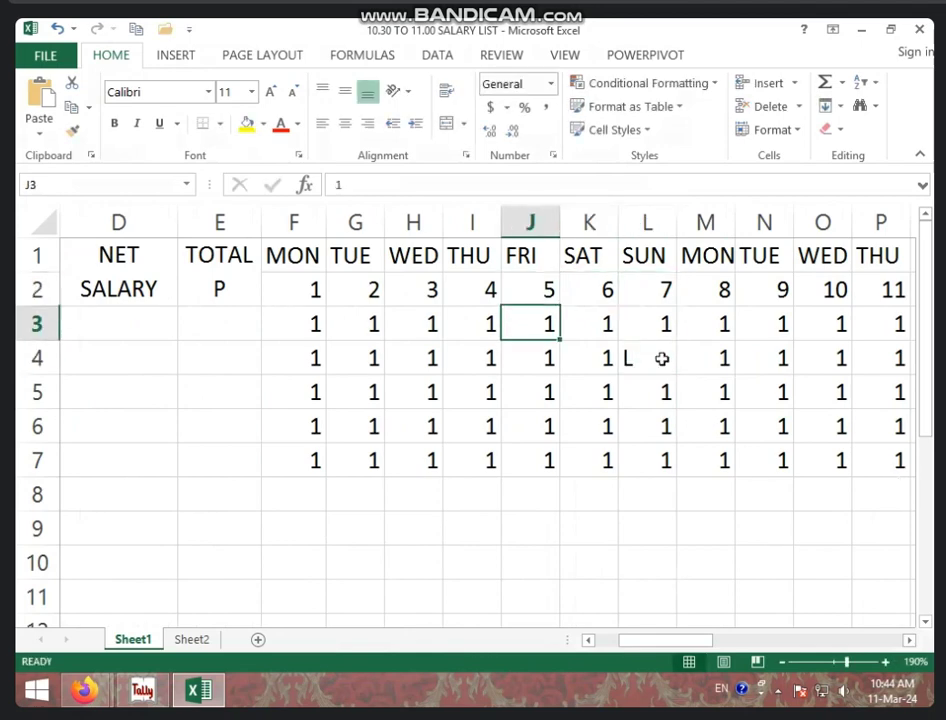
pyautogui.write('L')
pyautogui.press('Down')
pyautogui.press('Down')
pyautogui.press('Down')
pyautogui.press('Right')
pyautogui.press('Right')
pyautogui.press('Right')
pyautogui.press('Right')
pyautogui.press('Right')
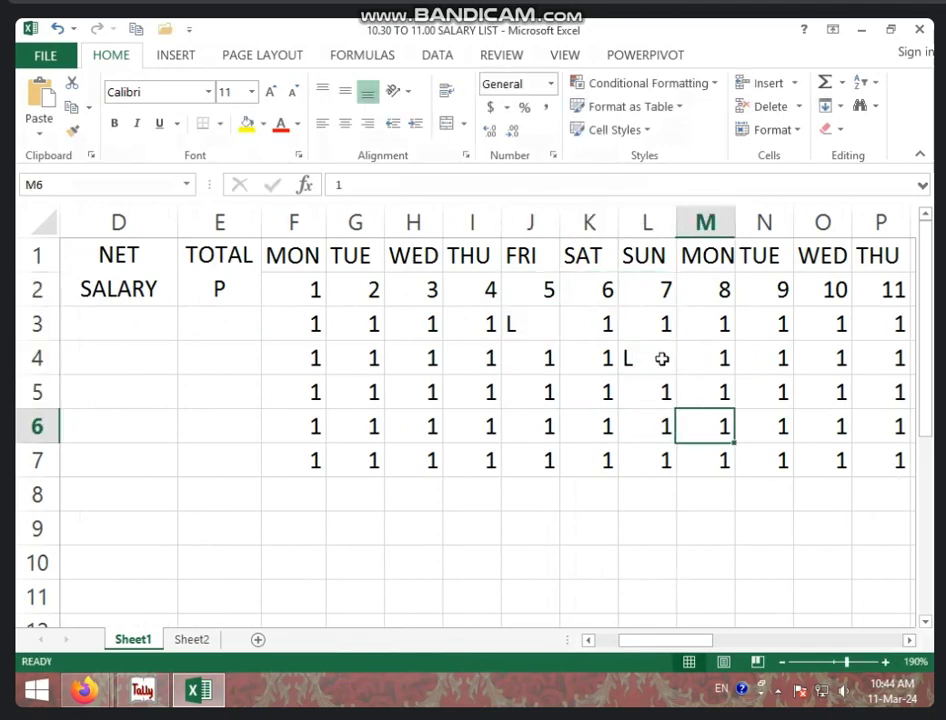
pyautogui.press('Up')
pyautogui.press('Left')
pyautogui.press('Down')
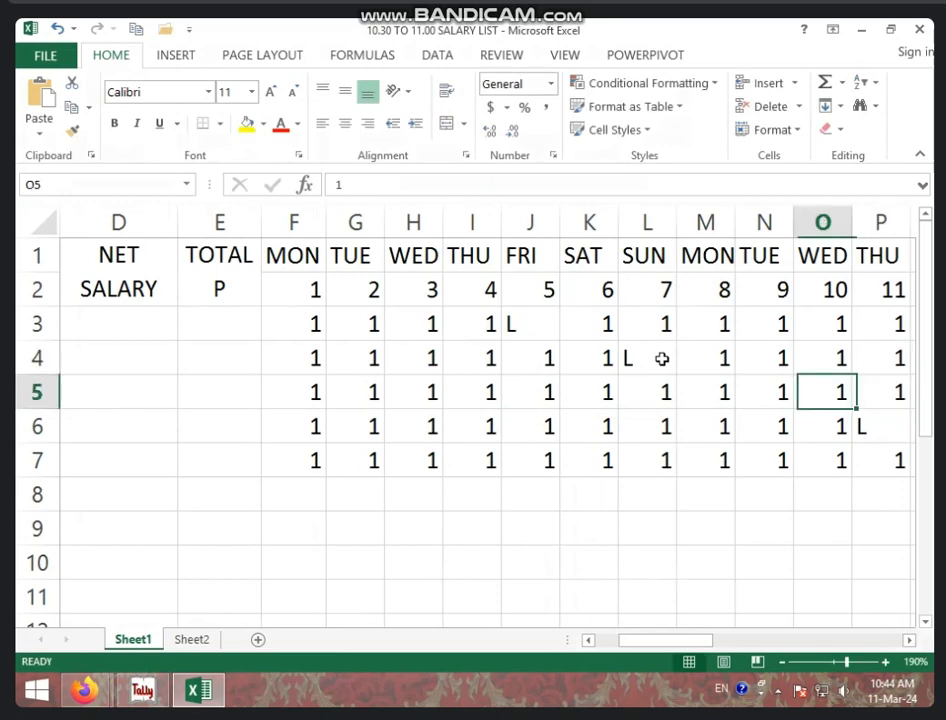
pyautogui.write('L')
pyautogui.press('Right')
pyautogui.press('Right')
pyautogui.press('Right')
pyautogui.press('Right')
pyautogui.press('Down')
pyautogui.press('Down')
pyautogui.press('Down')
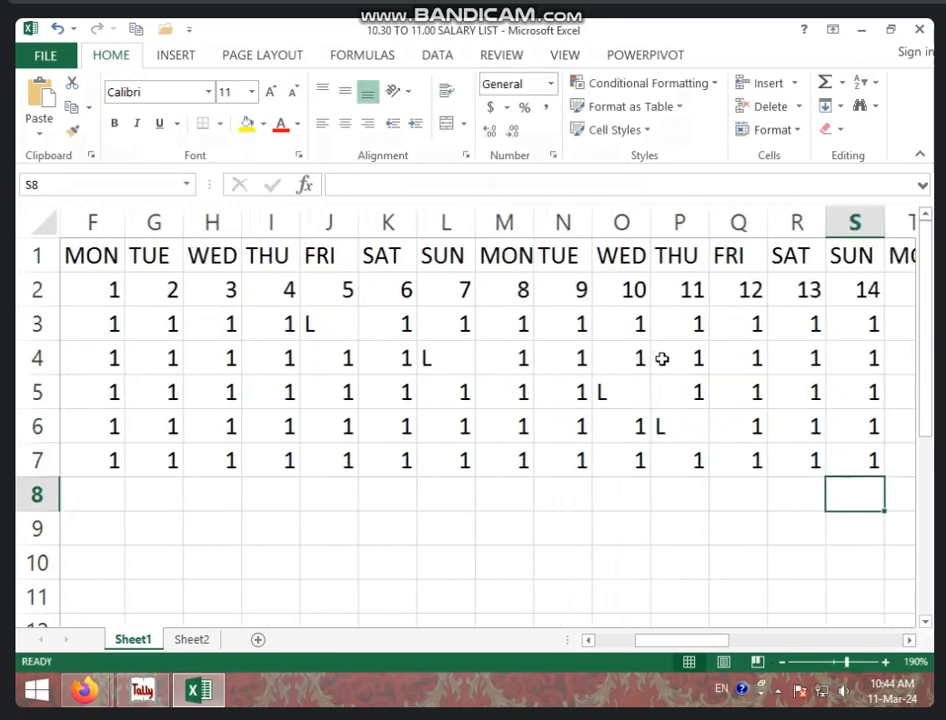
pyautogui.write('L')
pyautogui.press('Up')
pyautogui.write('L')
pyautogui.press('Return')
pyautogui.press('BackSpace')
pyautogui.press('Up')
pyautogui.press('Up')
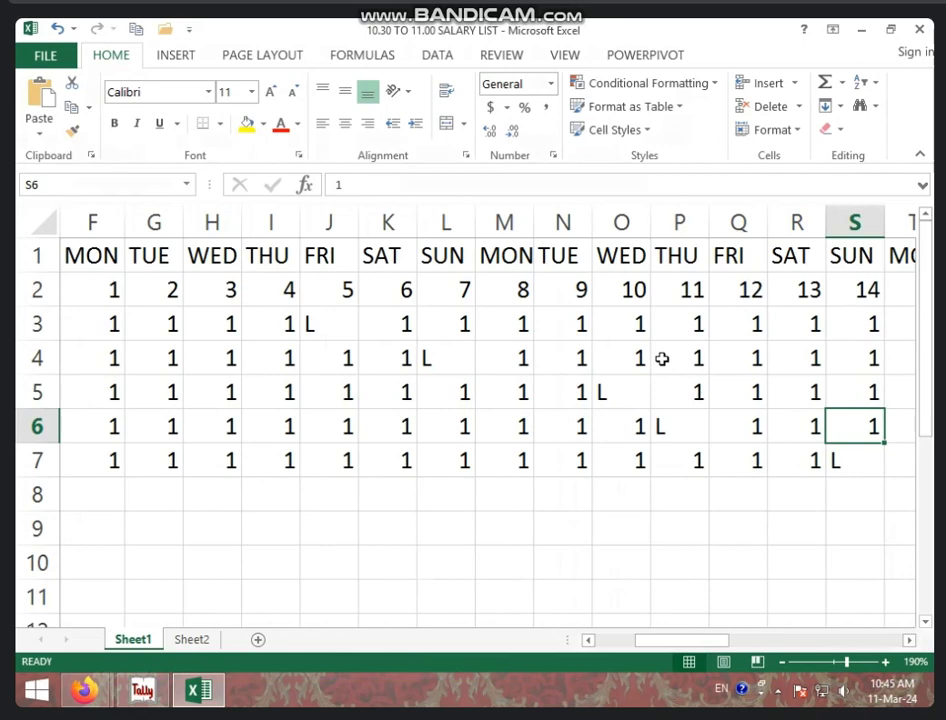
# Enter -1 absences on day 14 in row 6 and day 7 in row 5
pyautogui.write('-1')
pyautogui.press('Up')
pyautogui.press('Left')
pyautogui.press('Left')
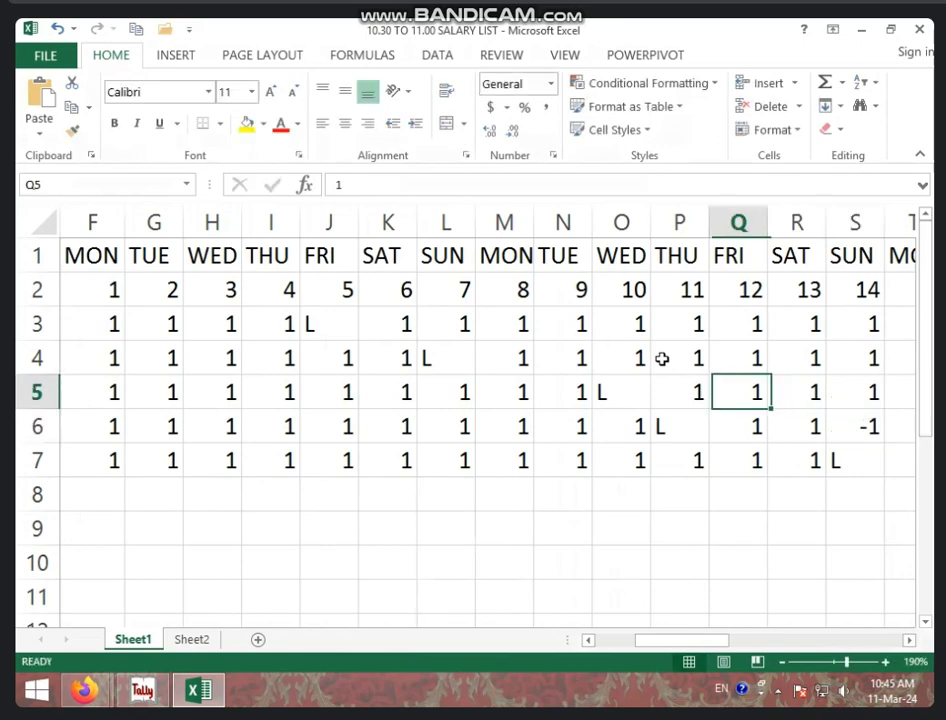
pyautogui.press('Left')
pyautogui.press('Left')
pyautogui.press('Left')
pyautogui.press('Left')
pyautogui.press('Left')
pyautogui.write('-1')
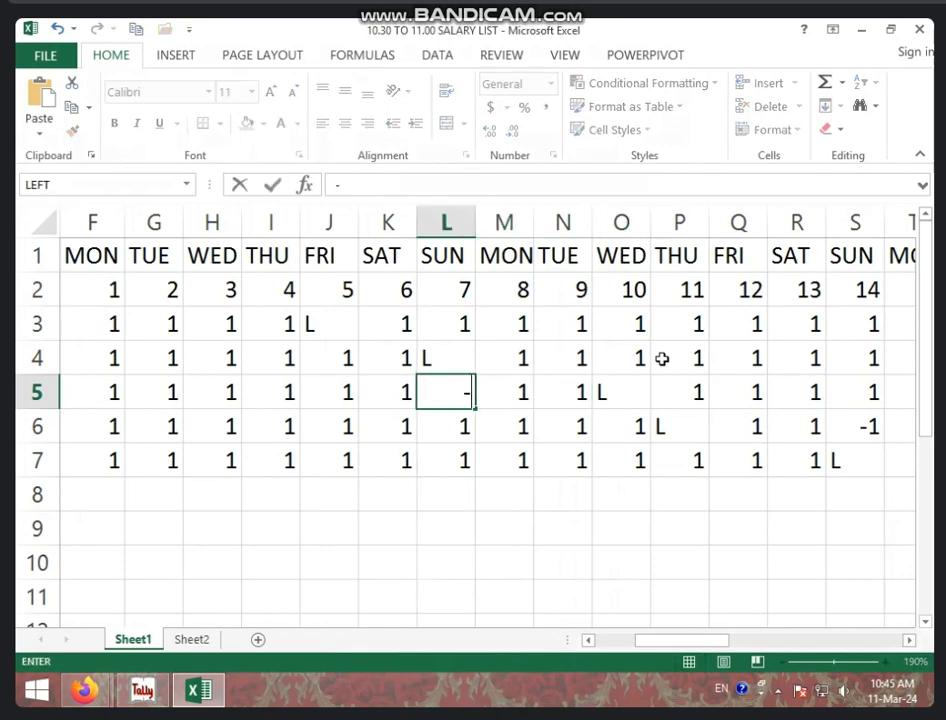
pyautogui.press('Up')
pyautogui.press('Up')
pyautogui.press('Up')
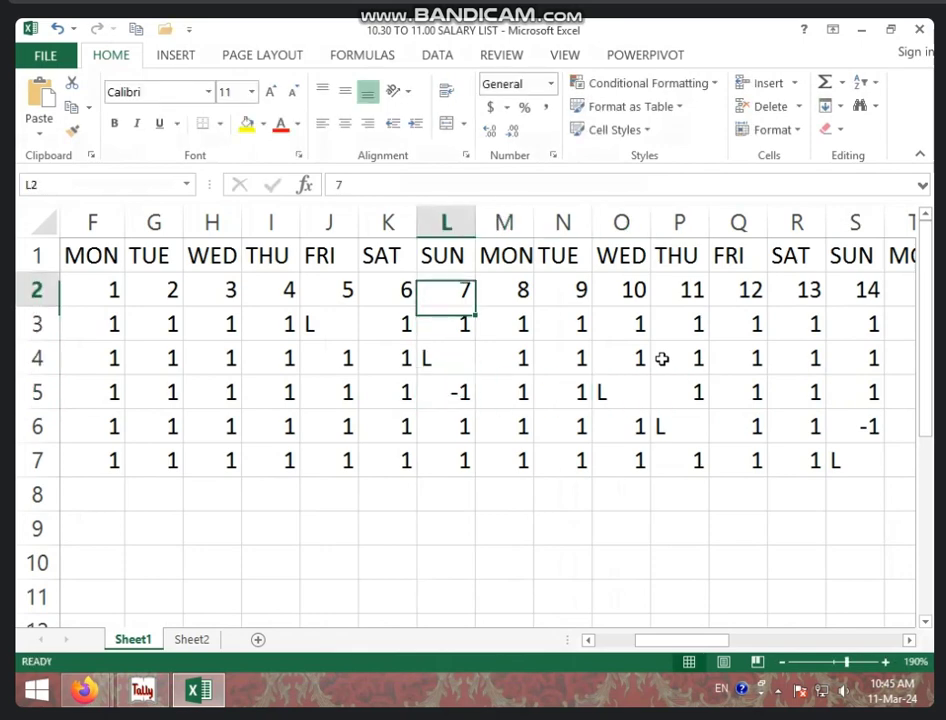
pyautogui.press('Down')
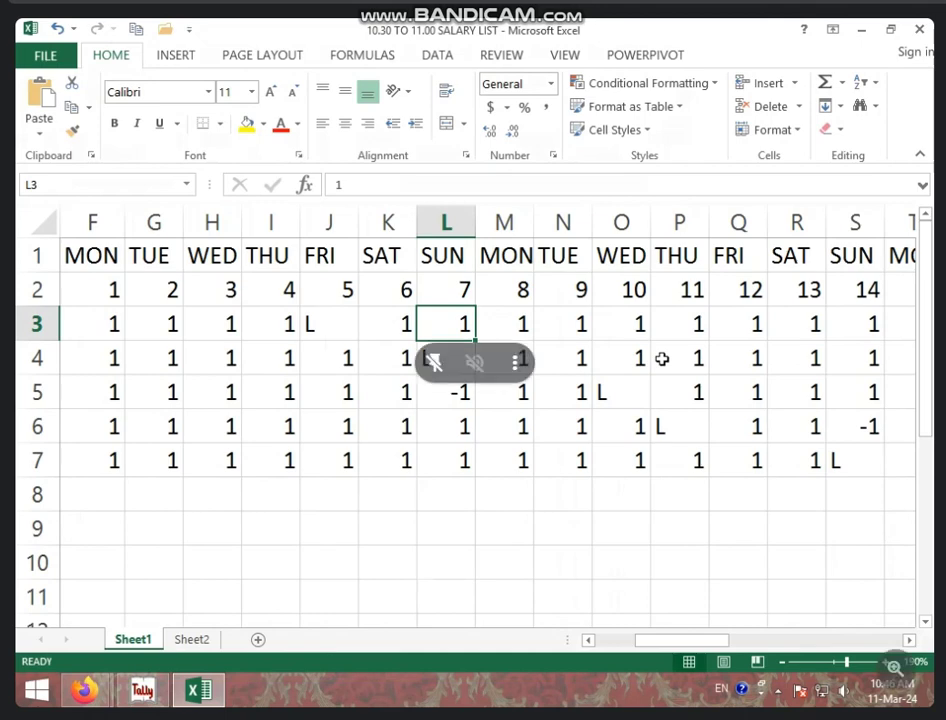
# Enter -1 absences for RAM on day 4 and DISHA on day 3
pyautogui.click(285, 389)
pyautogui.click(273, 429)
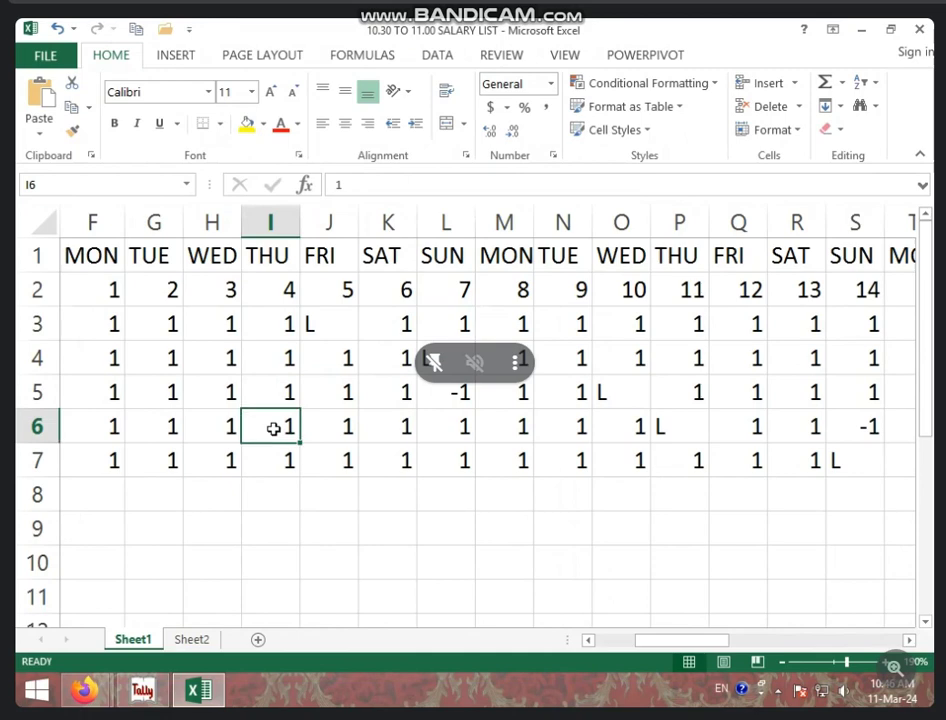
pyautogui.write('-1')
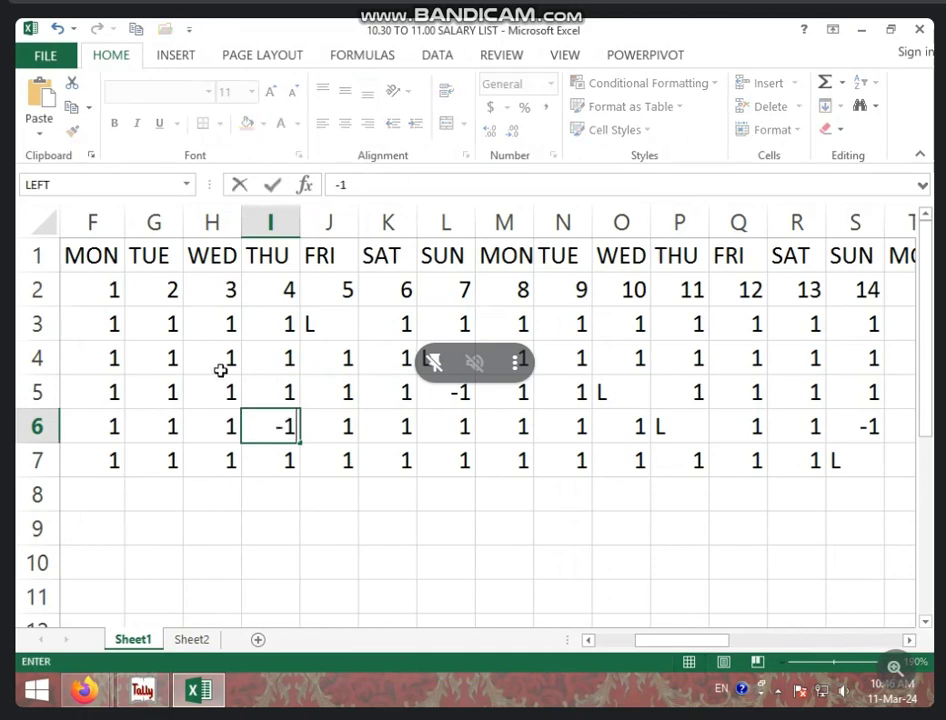
pyautogui.click(220, 370)
pyautogui.write('-')
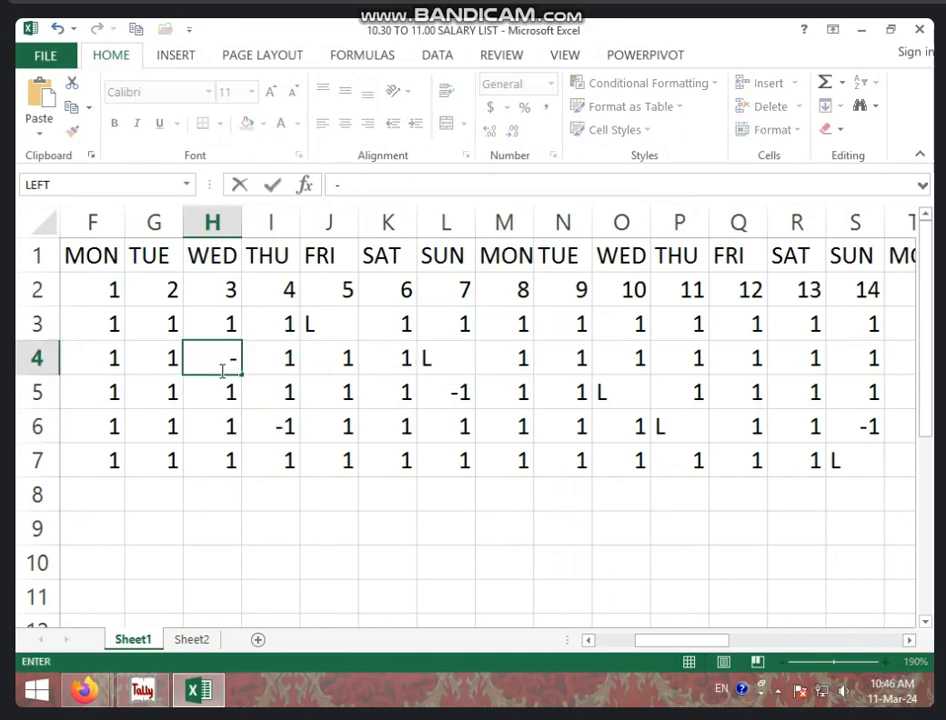
pyautogui.write('1')
pyautogui.click(442, 498)
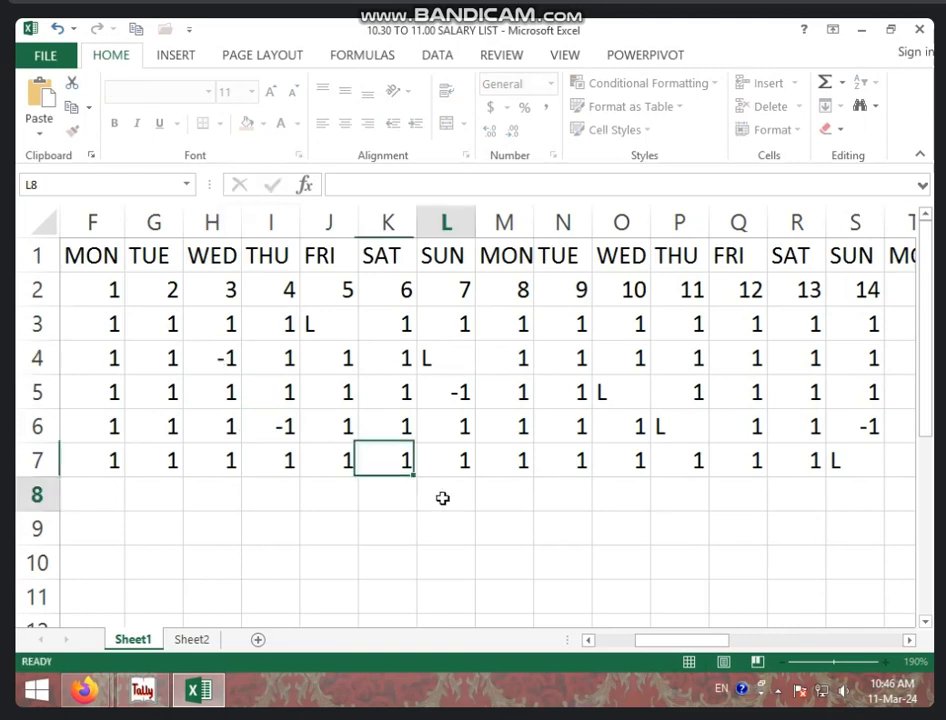
# Change the first employee's name to NISHA
pyautogui.click(593, 640)
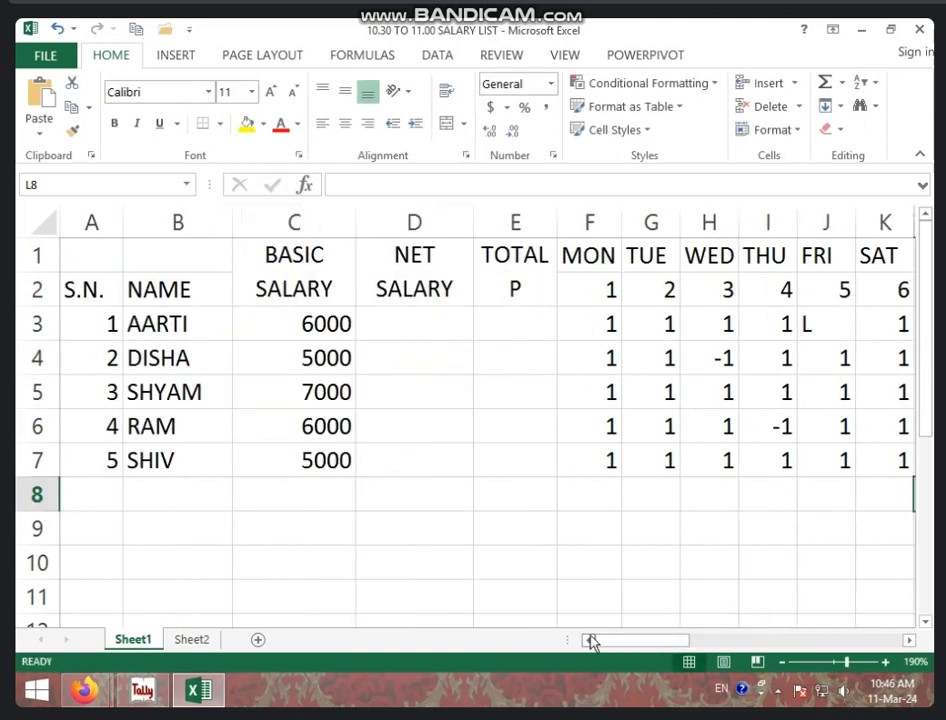
pyautogui.click(150, 330)
pyautogui.write('NI')
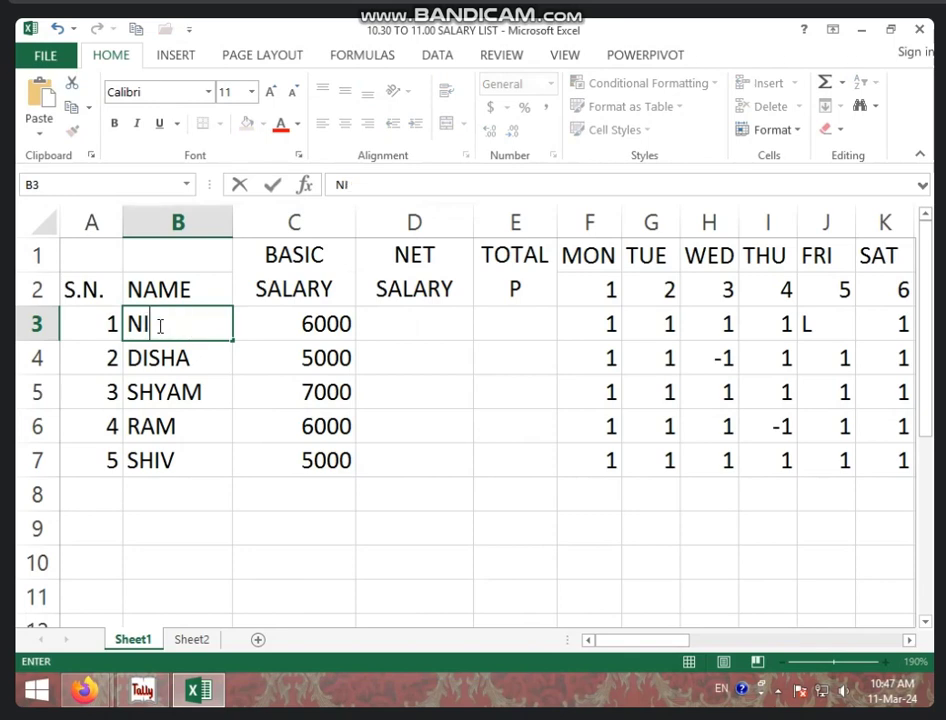
pyautogui.write('SHA')
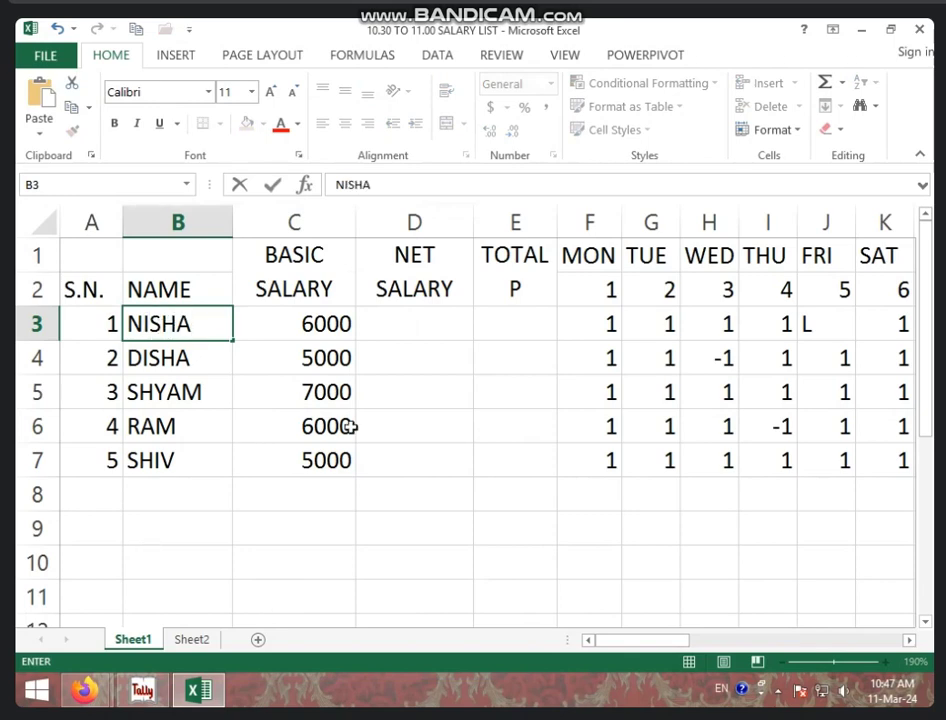
pyautogui.click(485, 330)
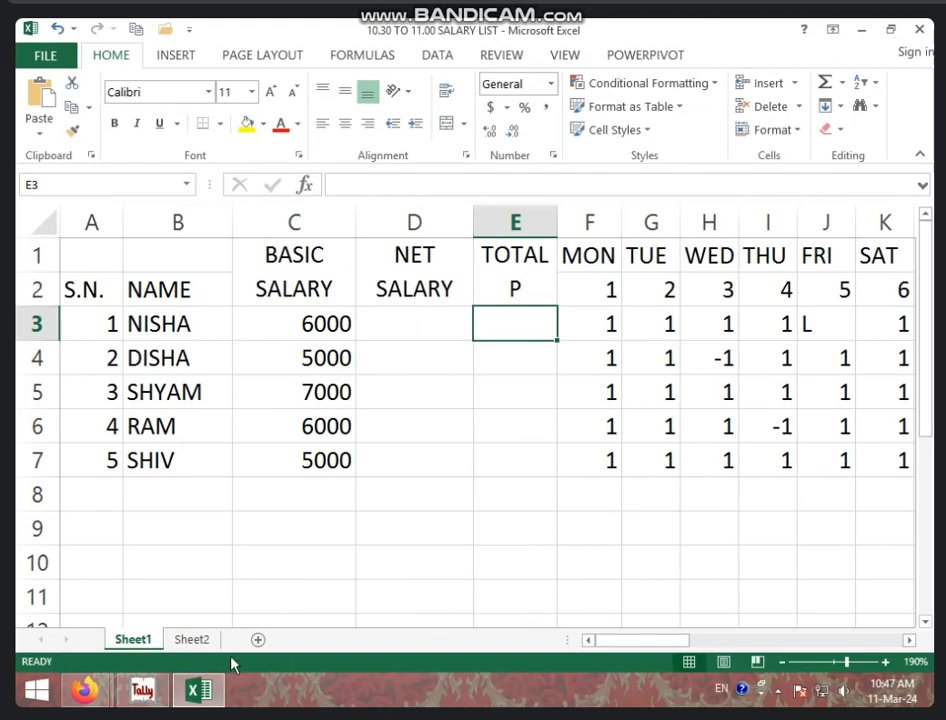
pyautogui.click(193, 640)
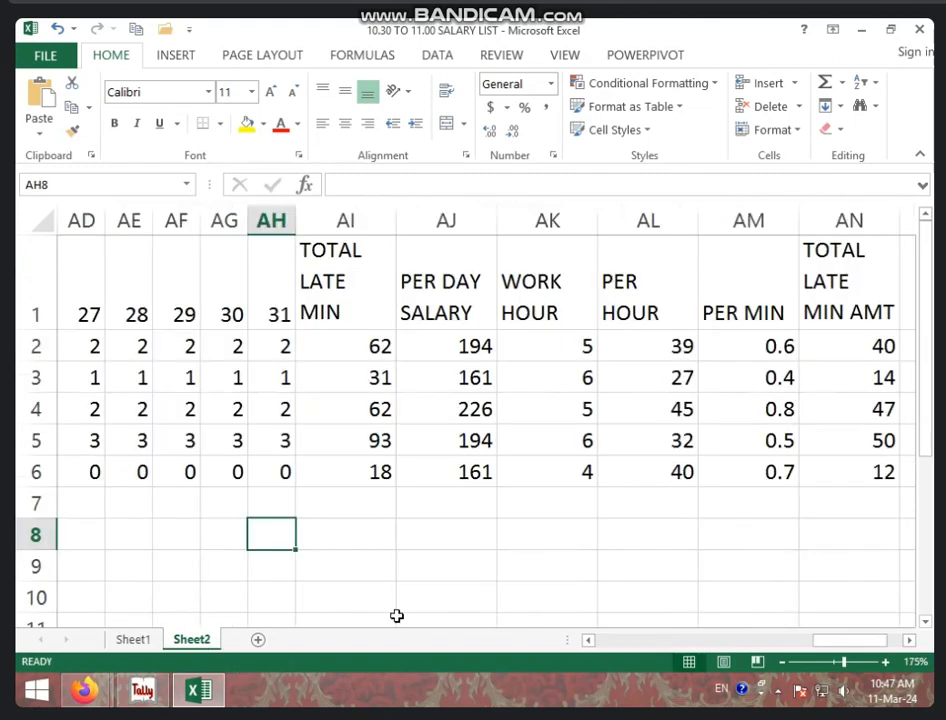
pyautogui.click(133, 639)
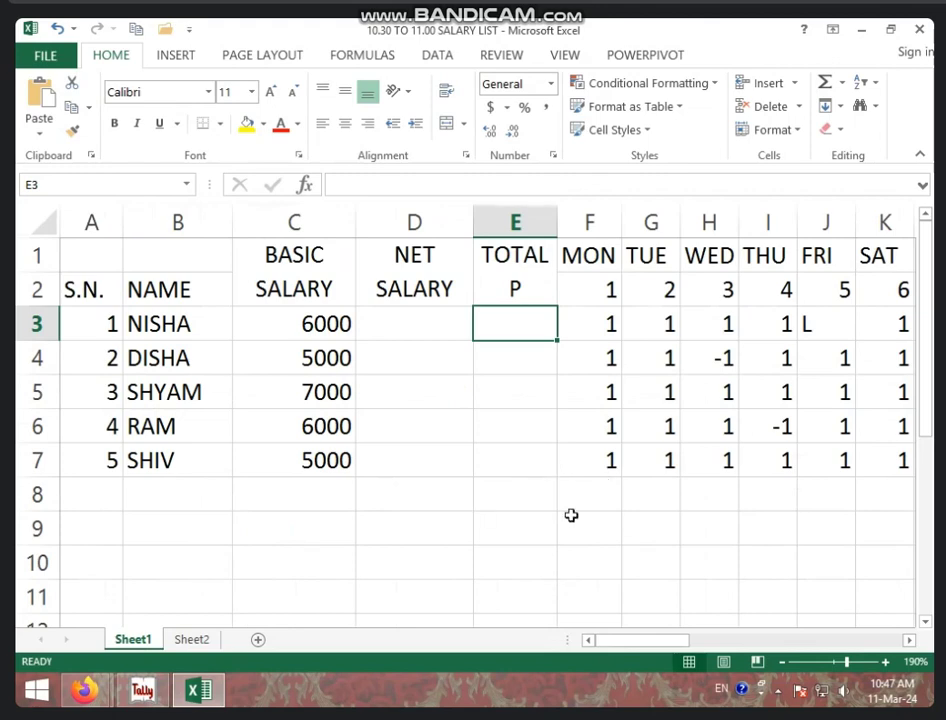